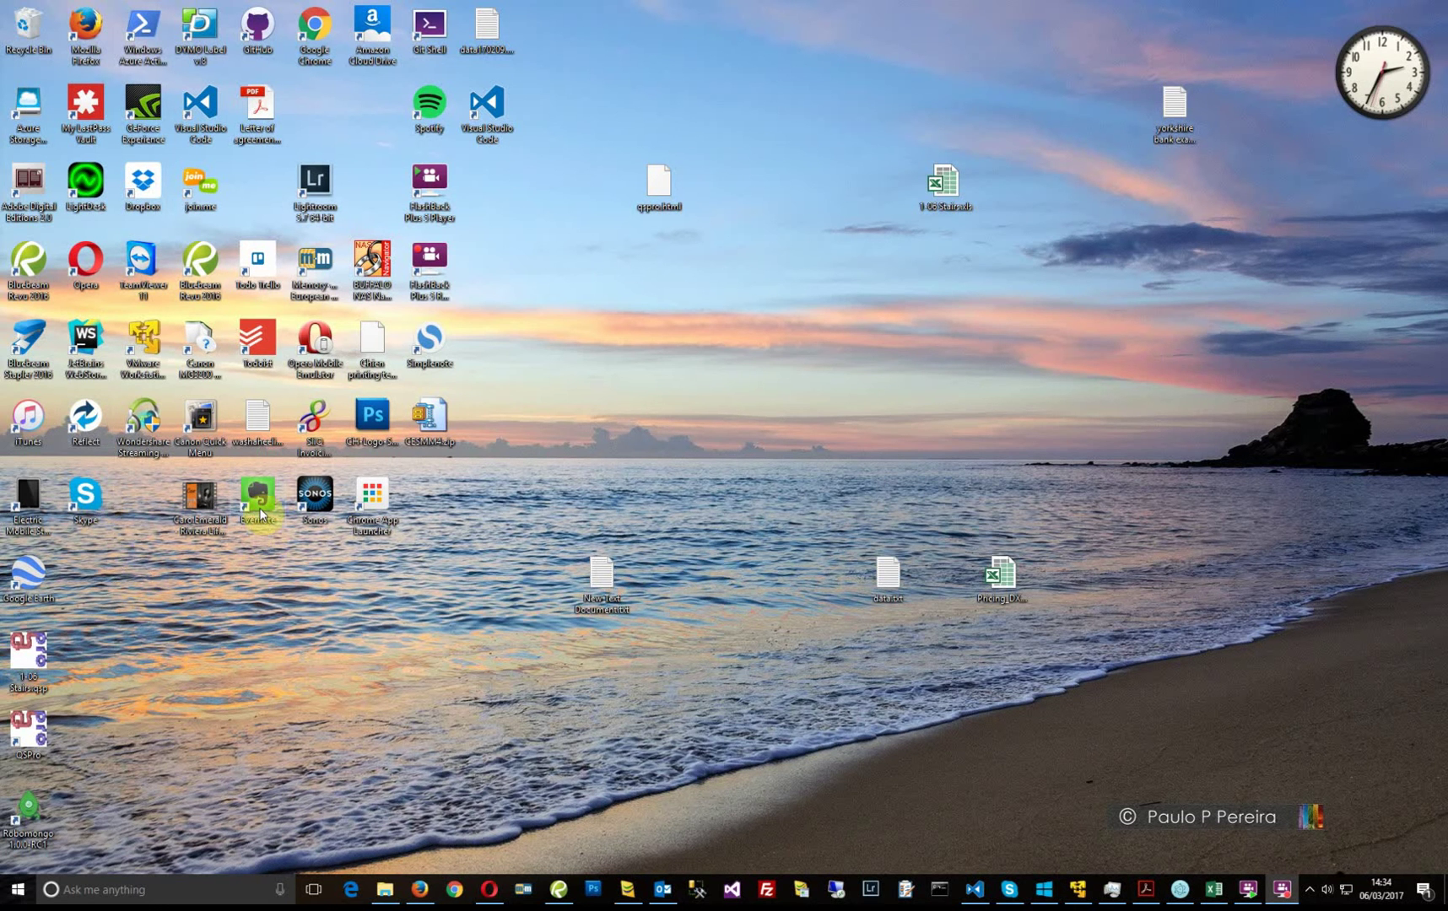
Launch QSPro Premium Edition from its desktop shortcut
double_click(21, 737)
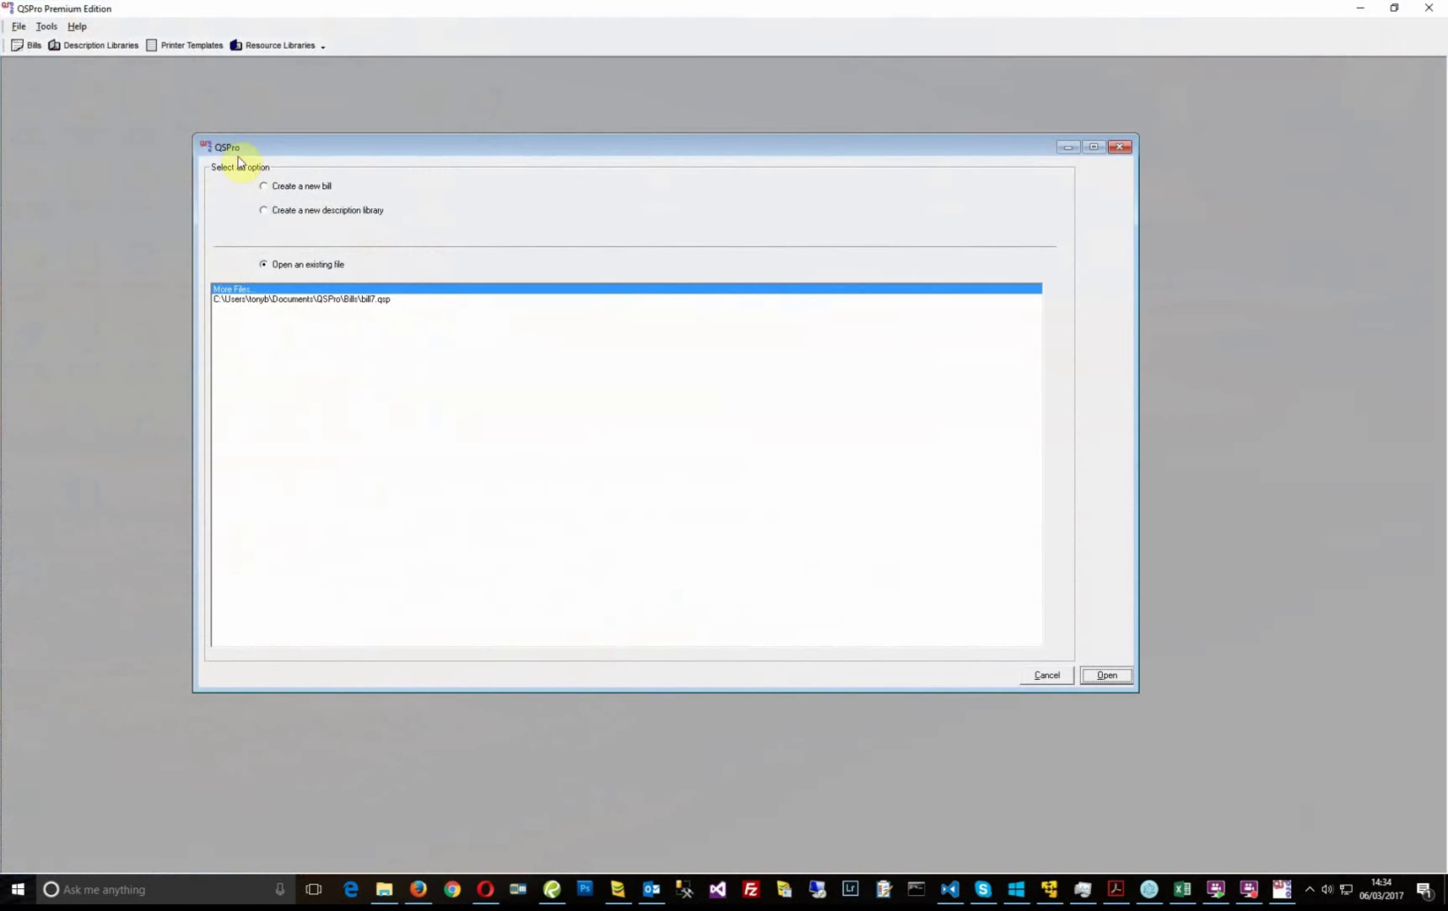
Start a new bill and name its file bill8
click(19, 26)
mouse_move(194, 45)
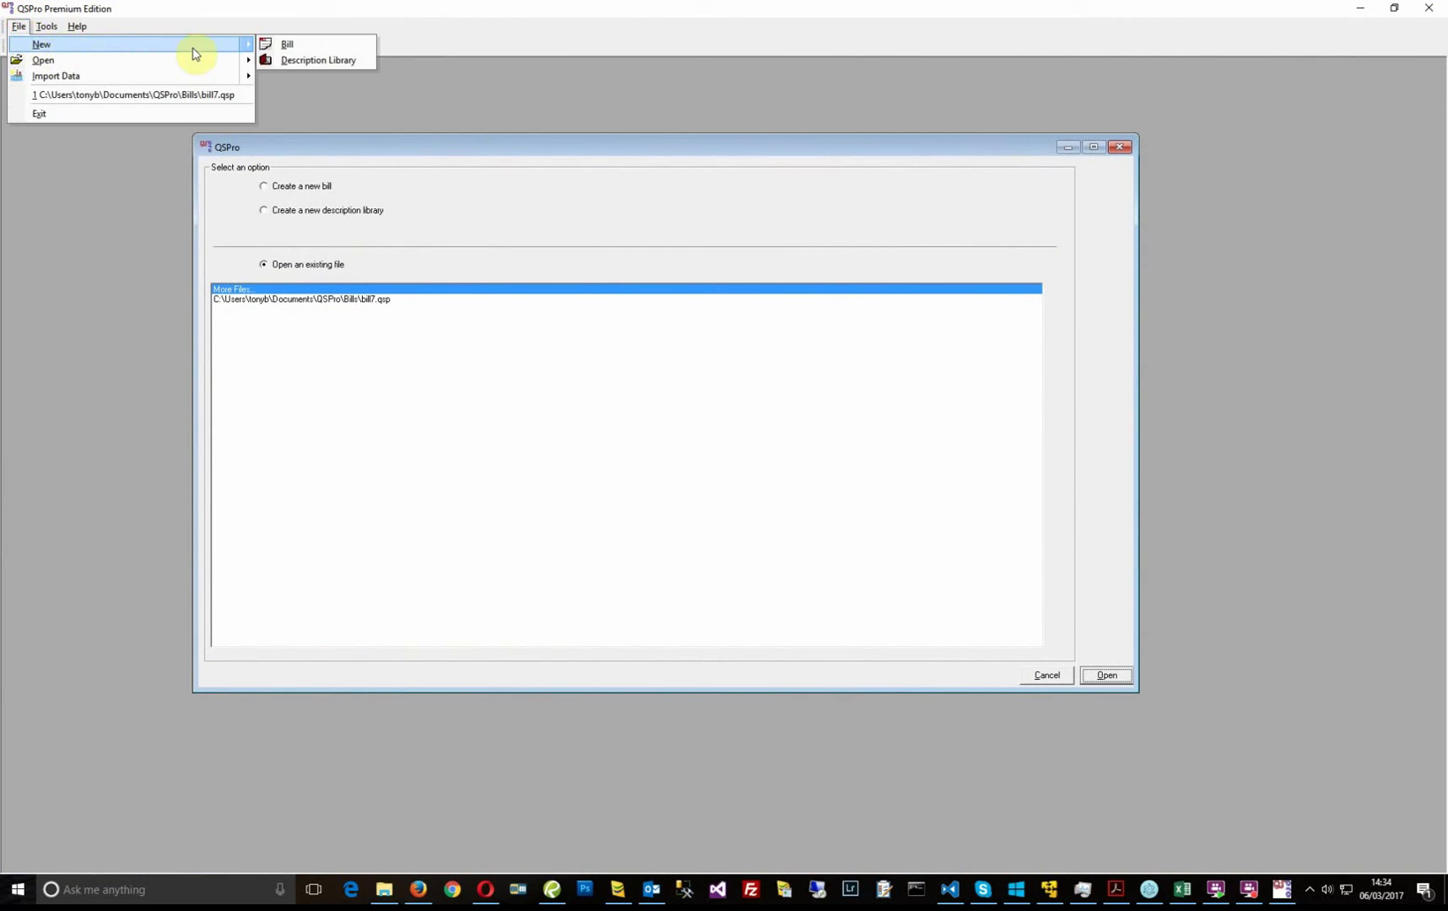
click(269, 45)
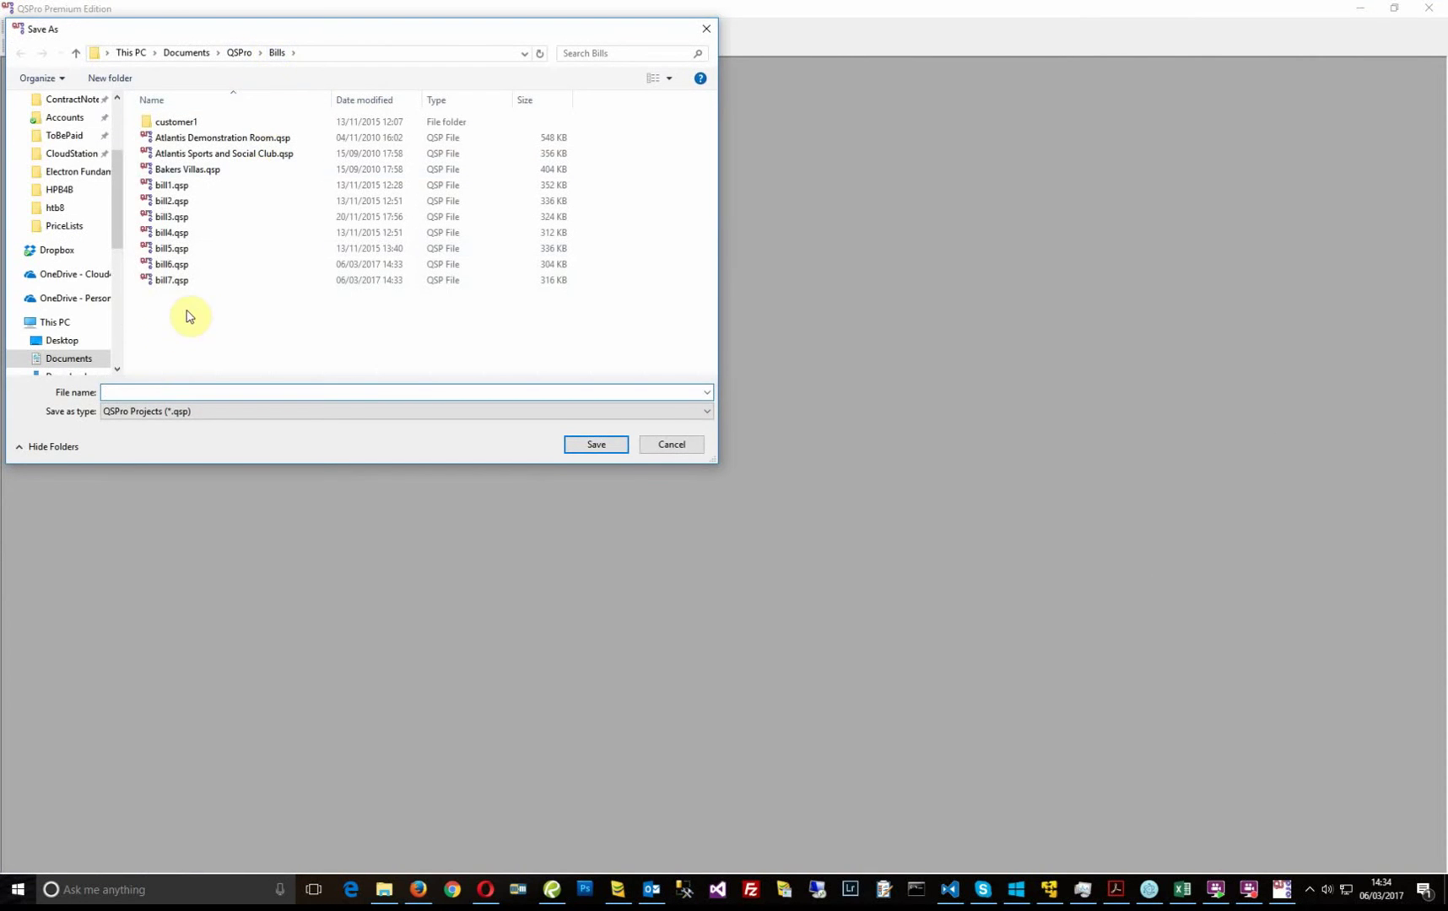
click(121, 391)
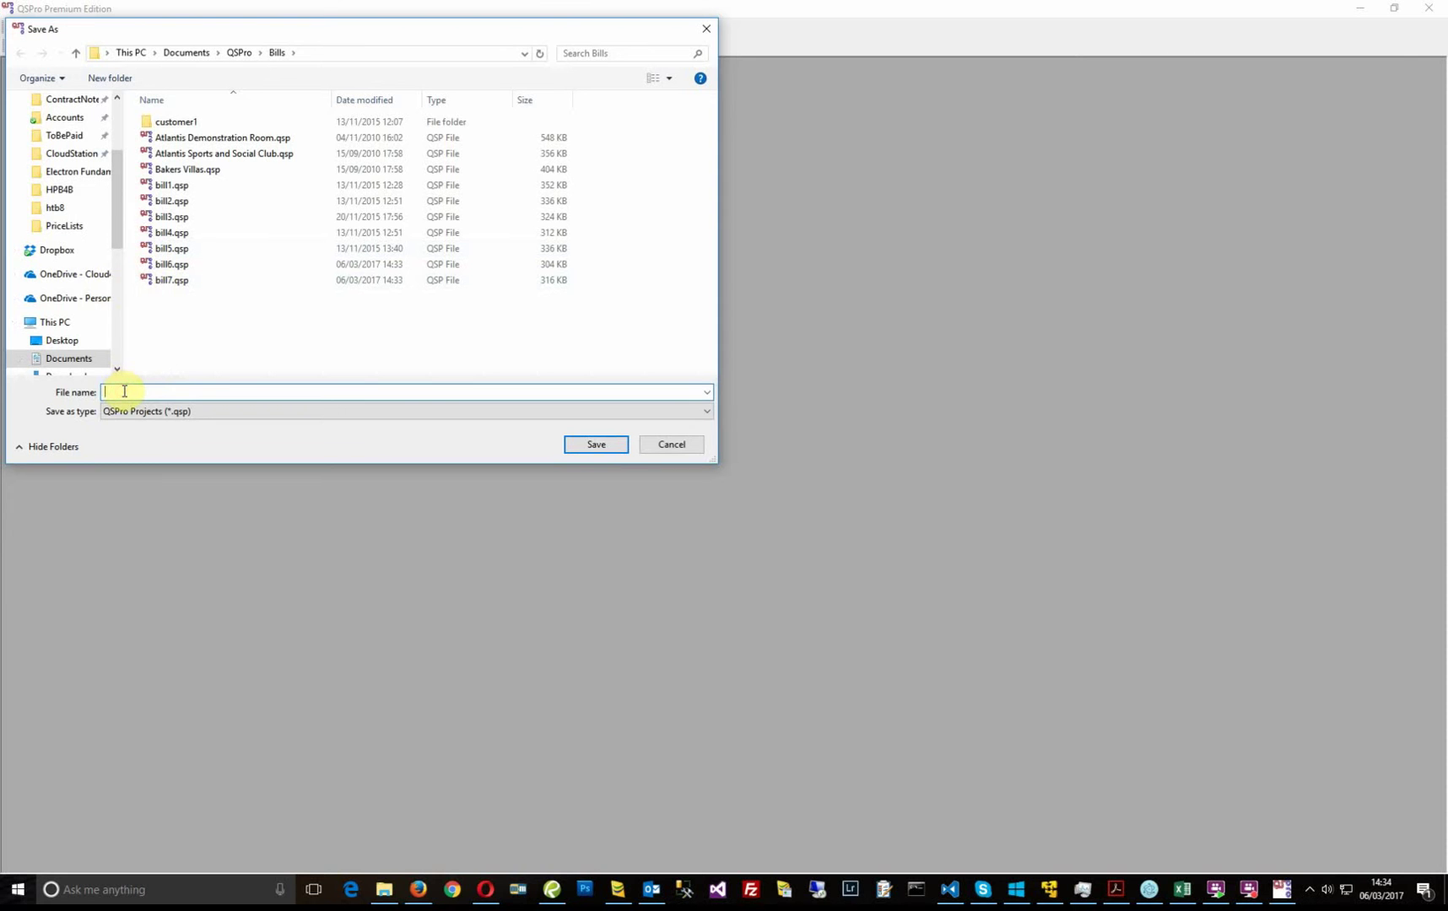
text(bil)
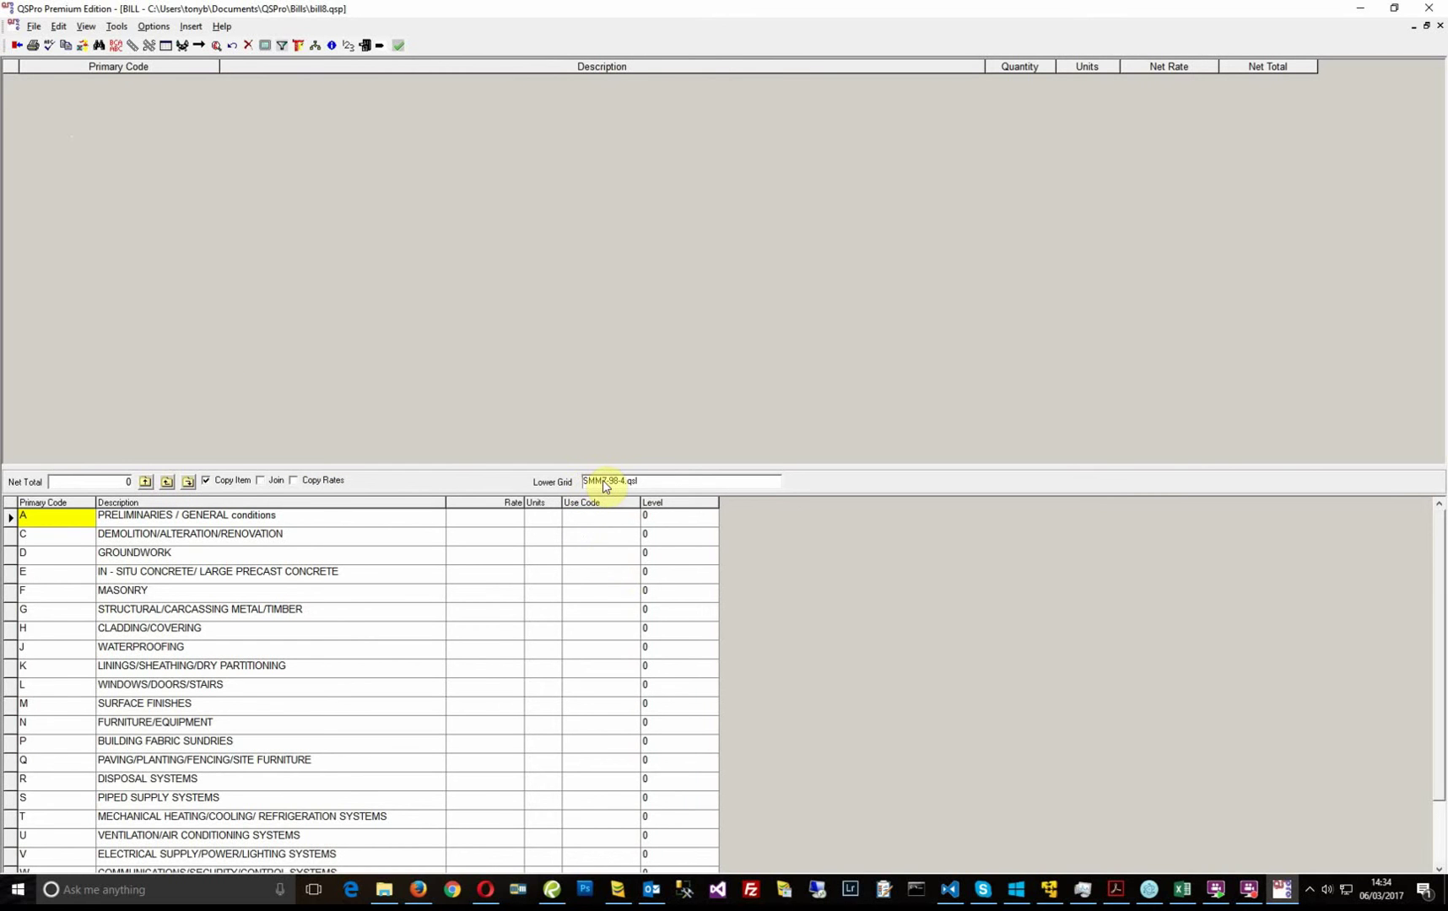
Load CESMM4.qsl as the lower-grid library in place of SMM7-98-4.qsl
click(85, 28)
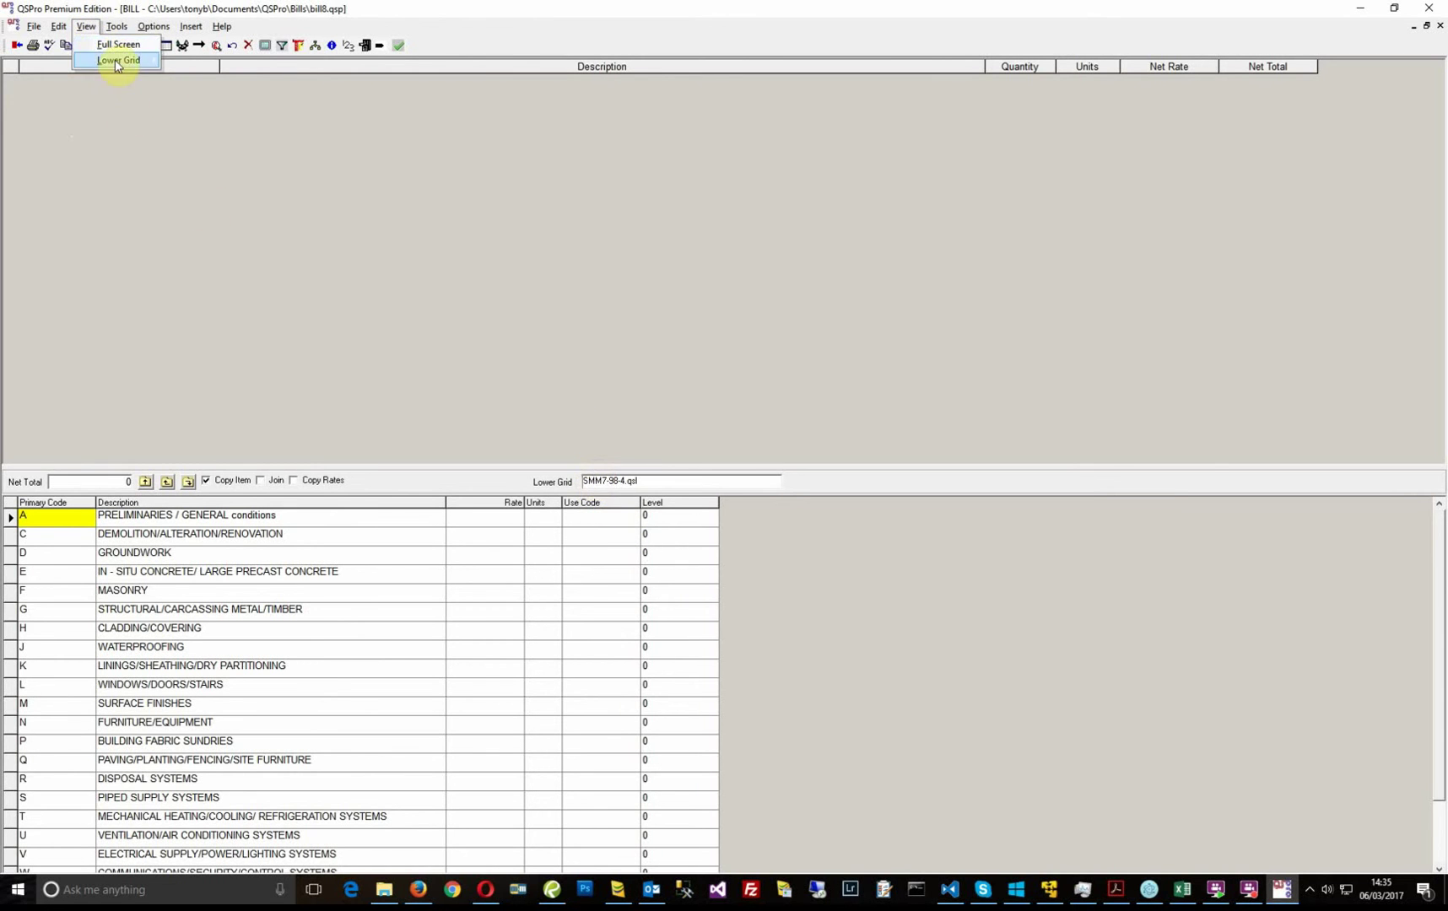
mouse_move(116, 64)
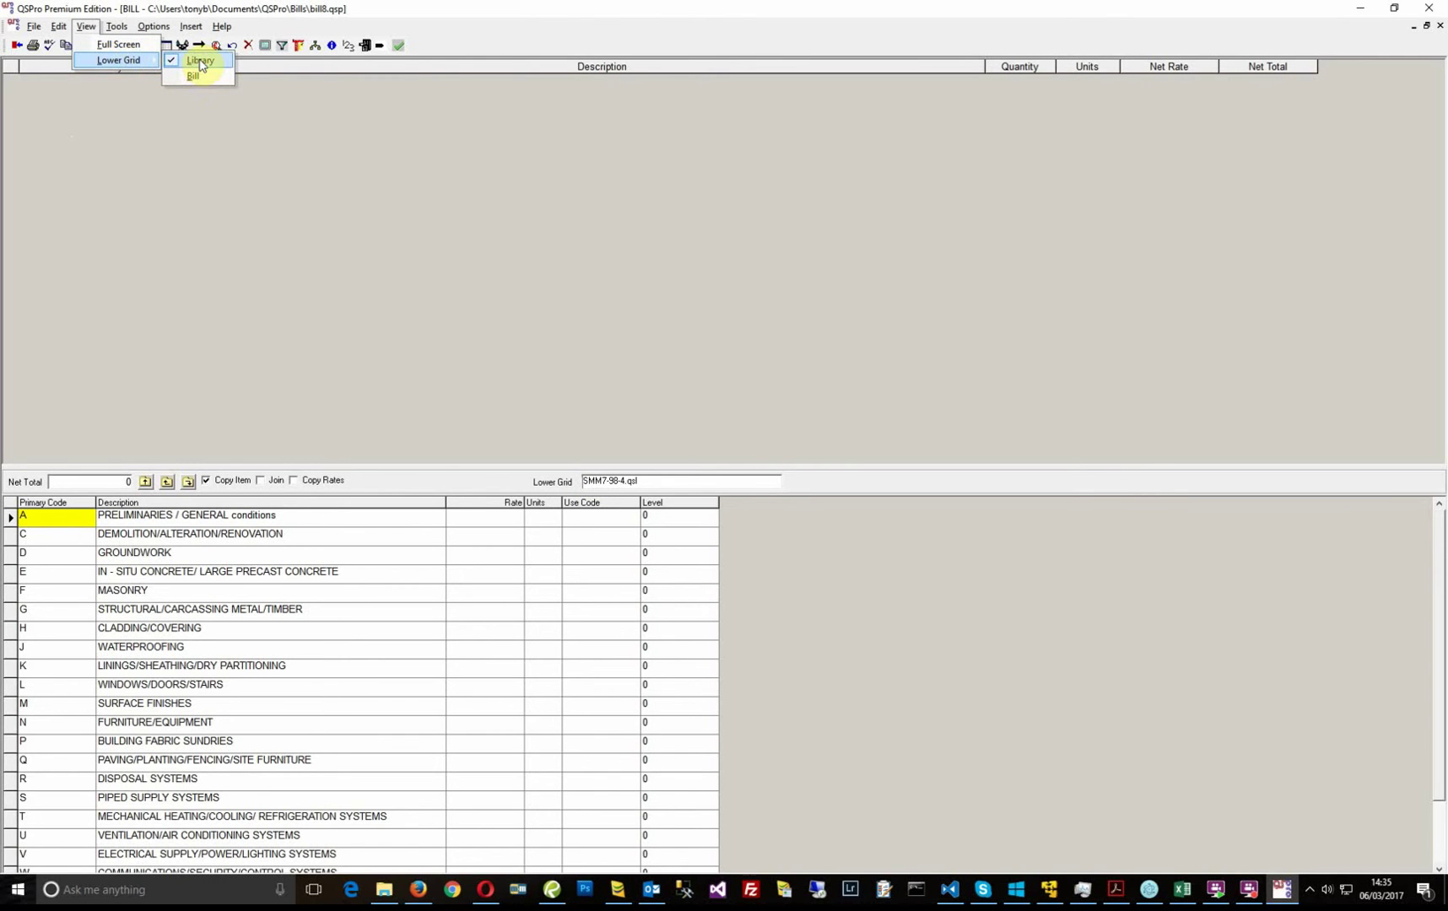
click(200, 65)
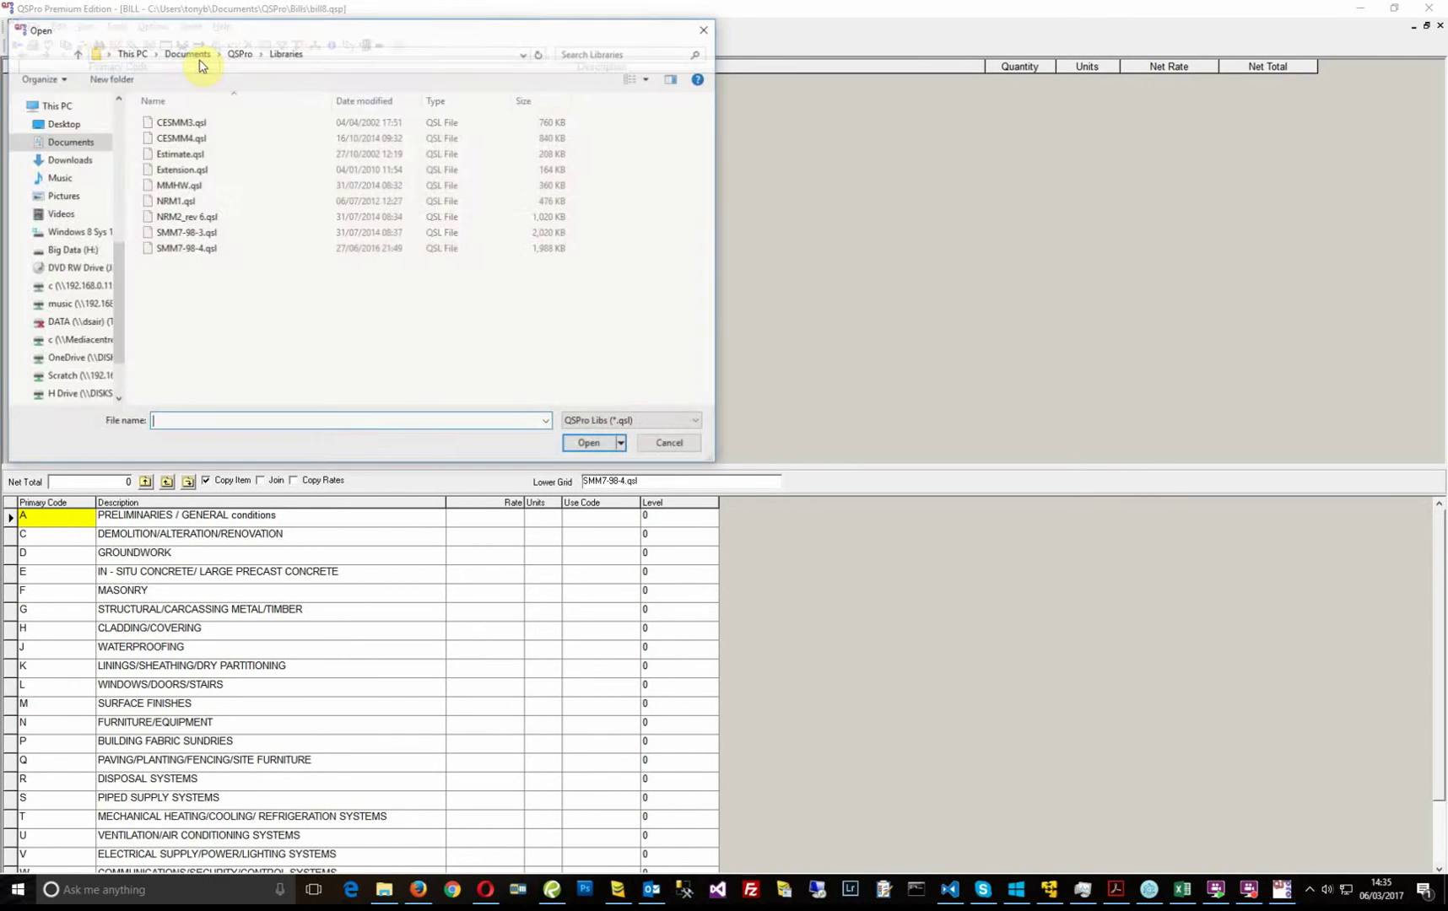
click(181, 137)
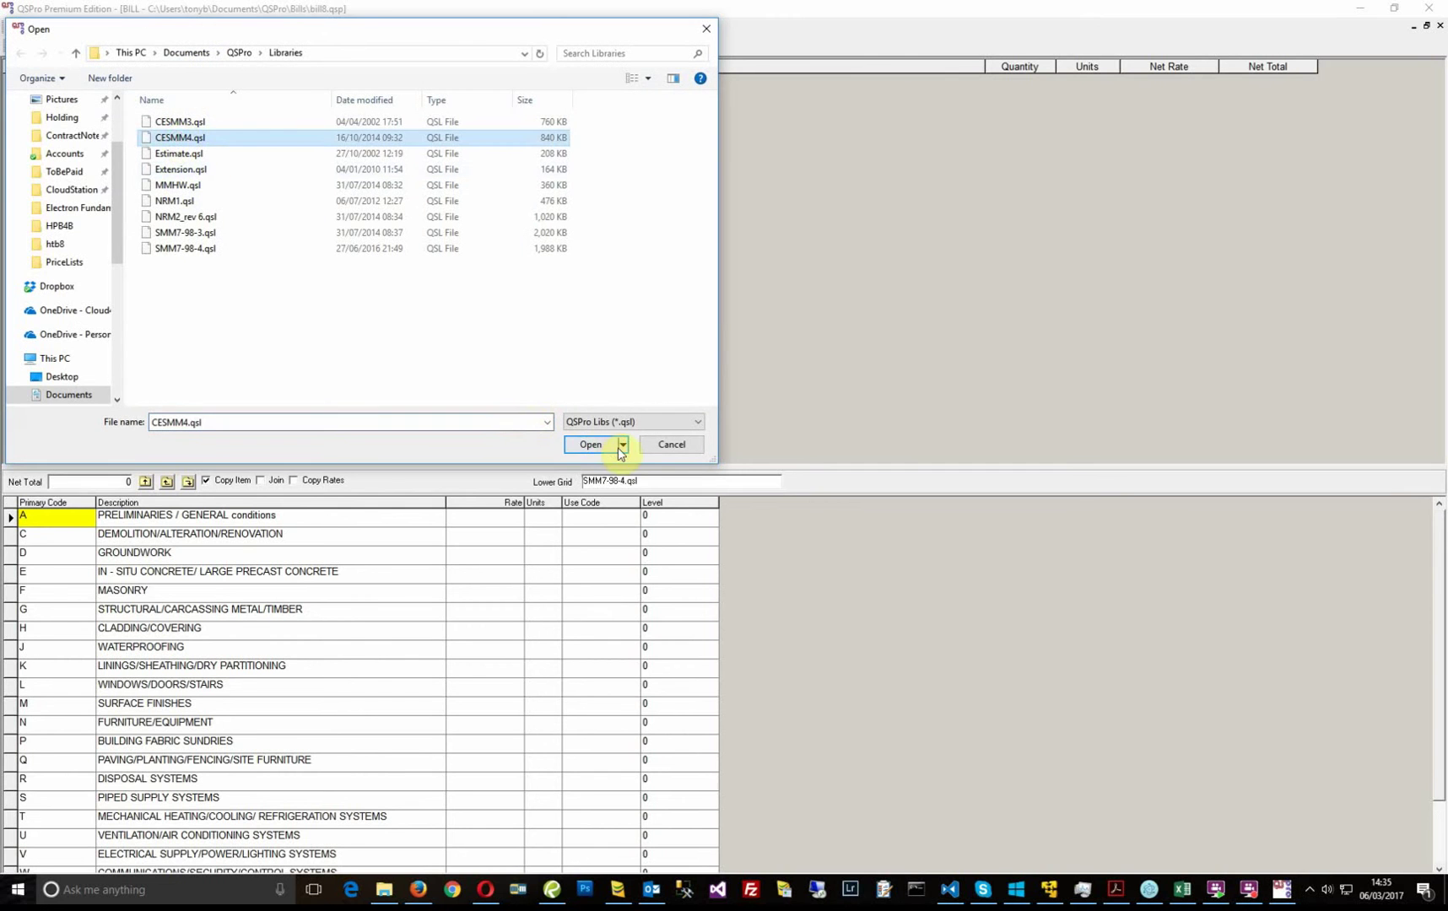
click(593, 448)
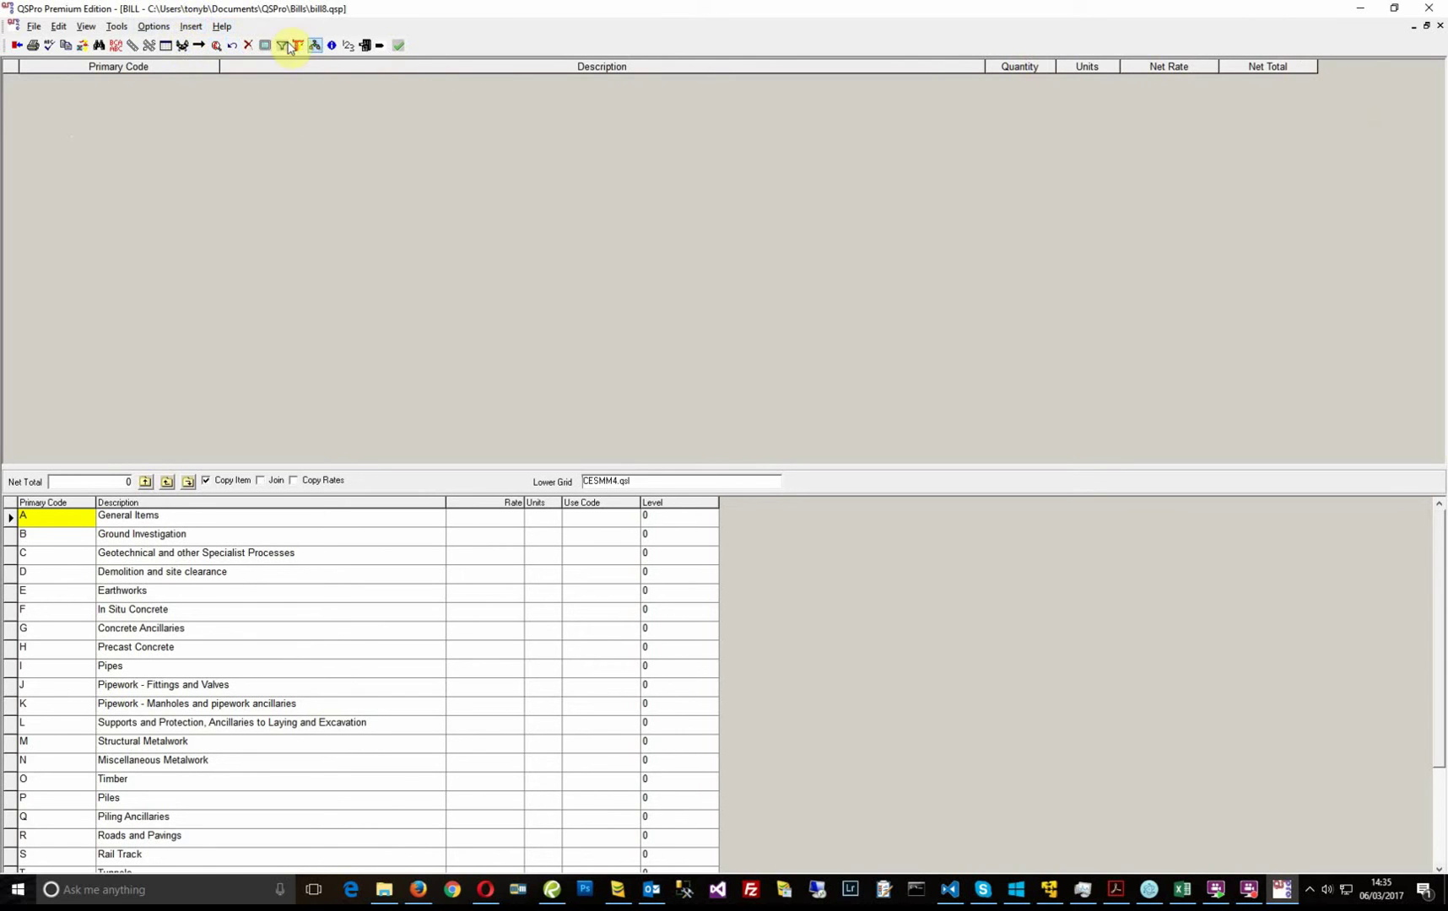
Make the Secondary Code column visible and place it right after Primary Code, before Description
click(165, 49)
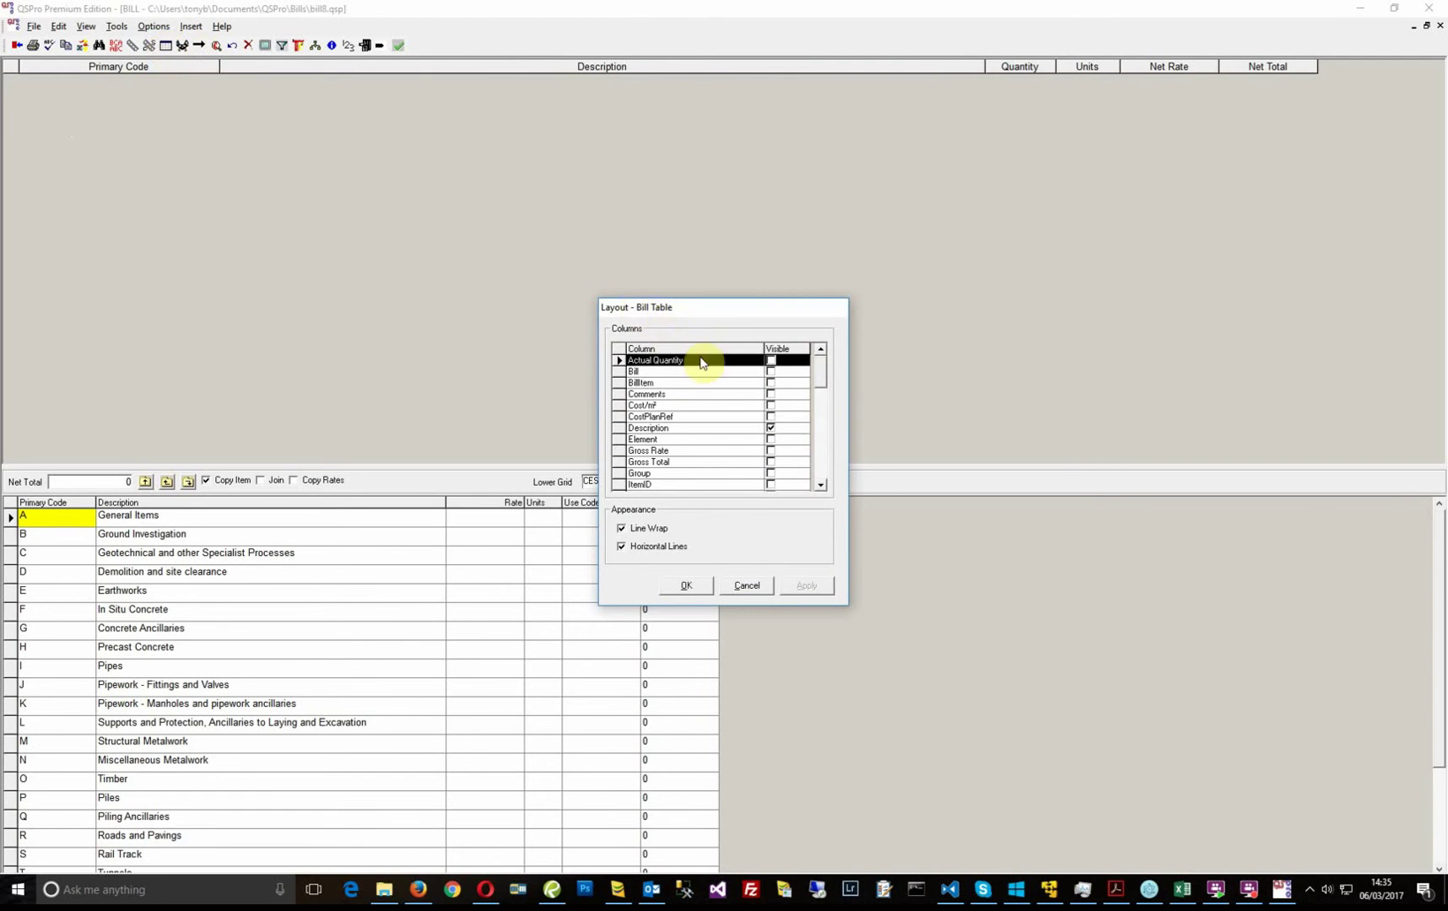
click(819, 359)
drag(820, 358, 823, 412)
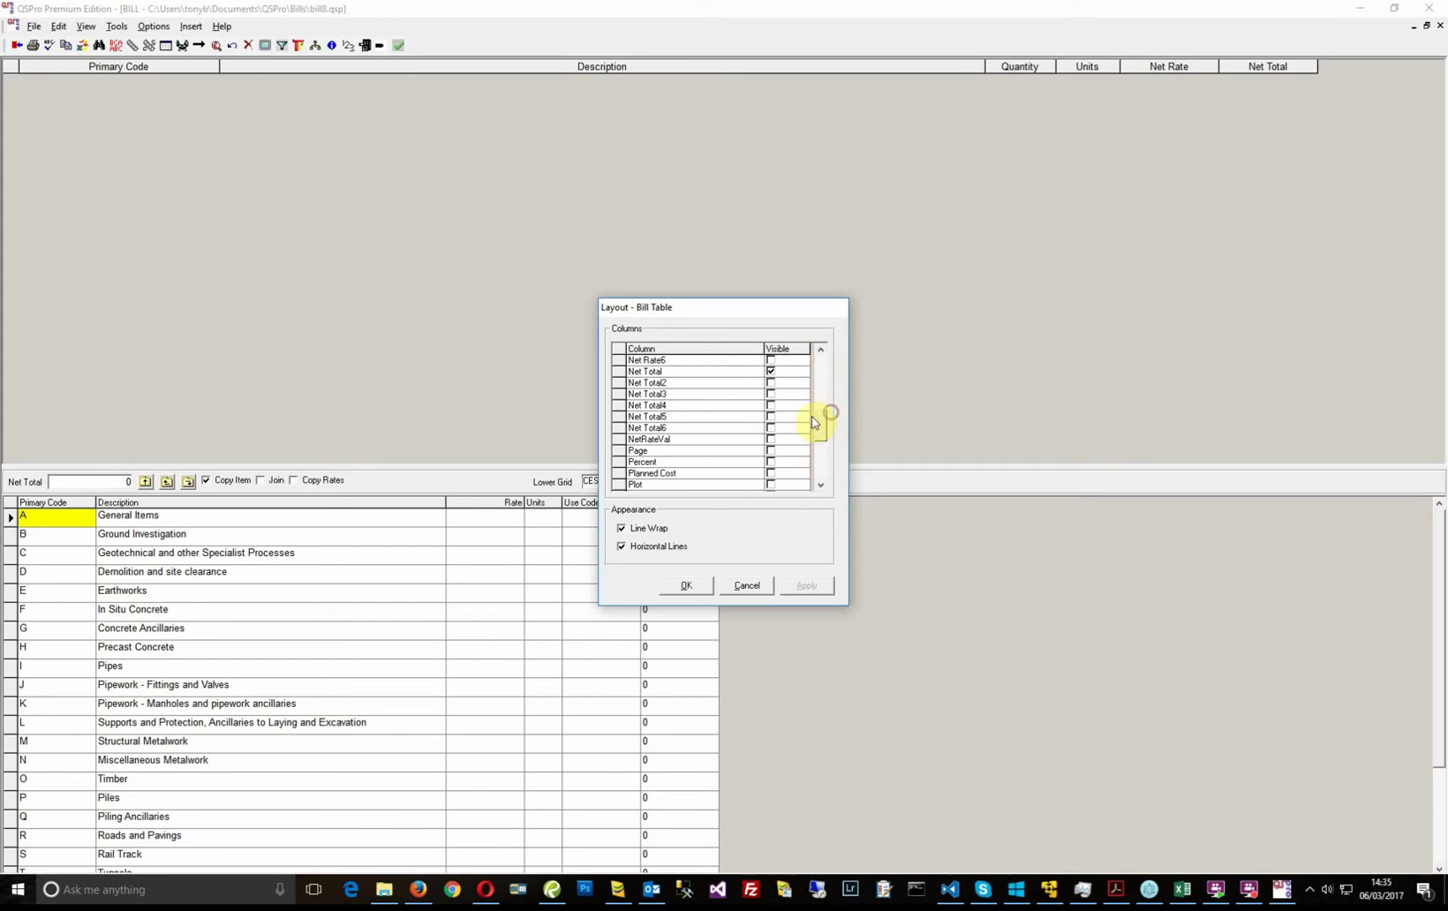
click(819, 487)
click(819, 488)
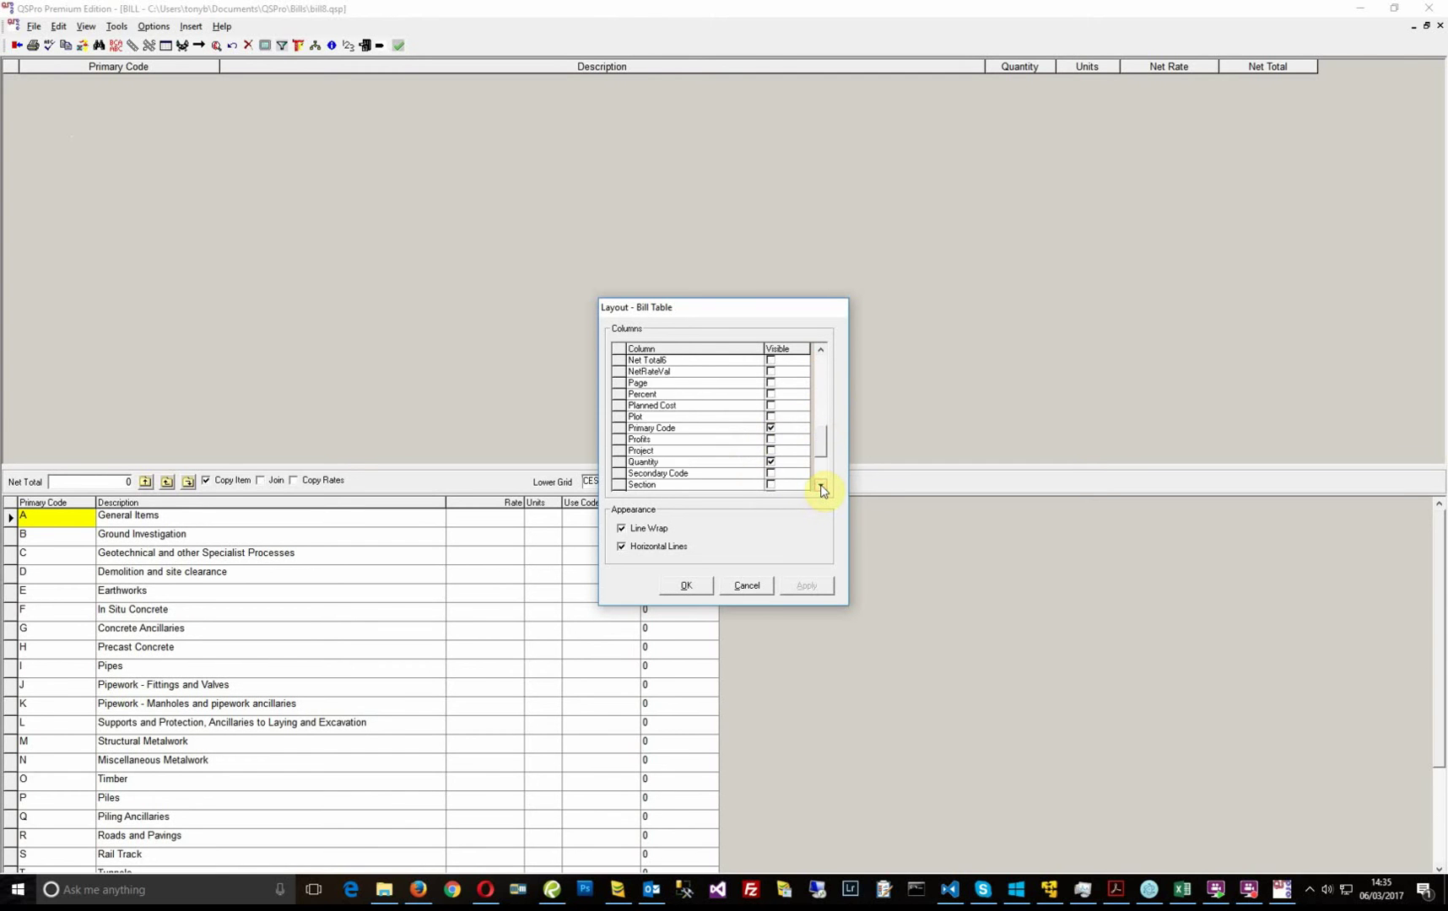
click(820, 488)
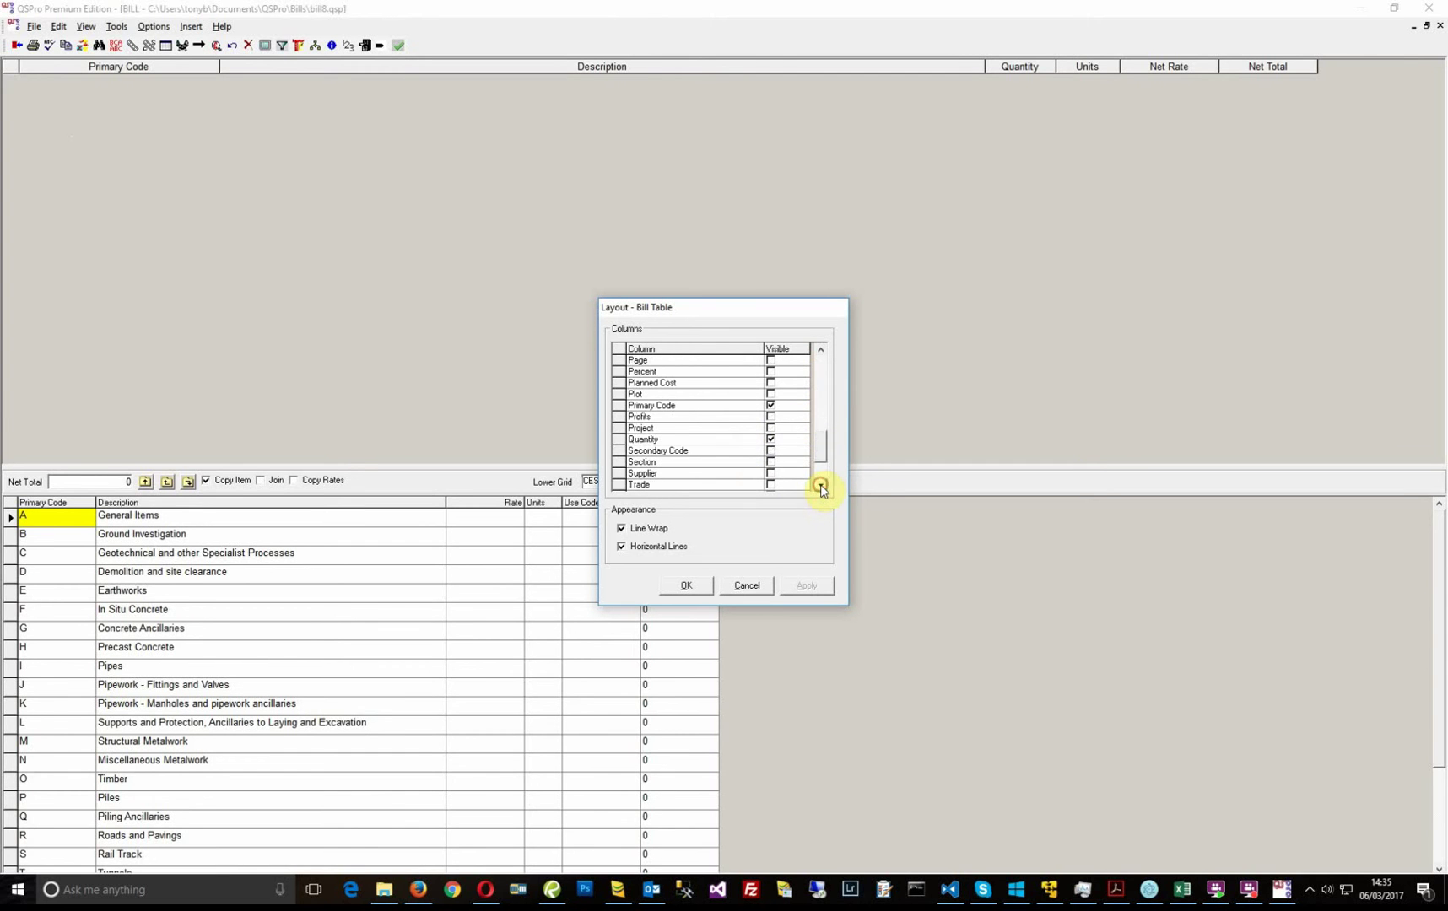
click(770, 452)
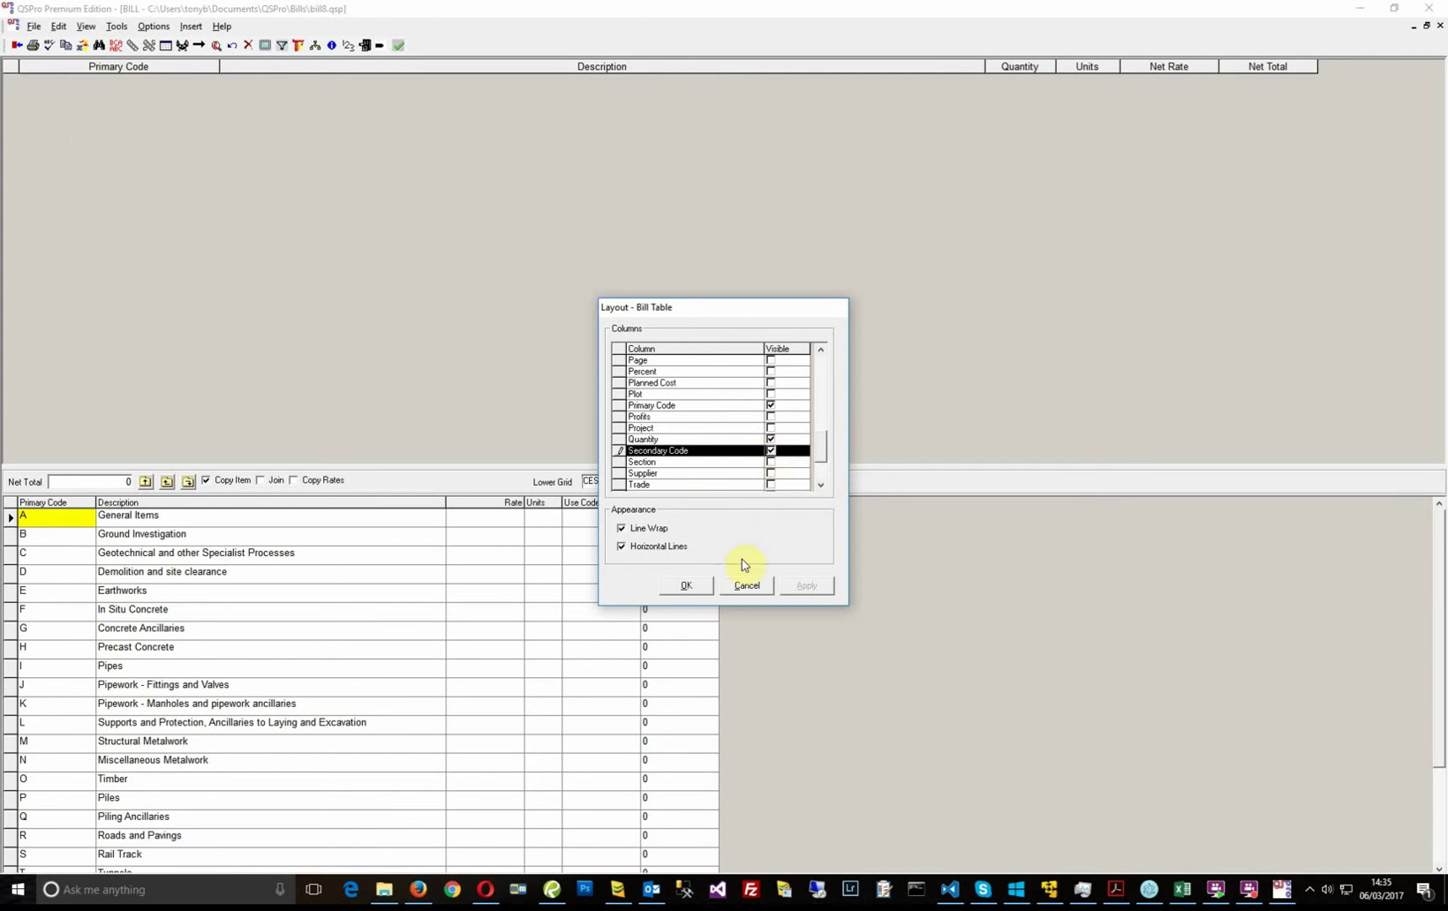
click(691, 588)
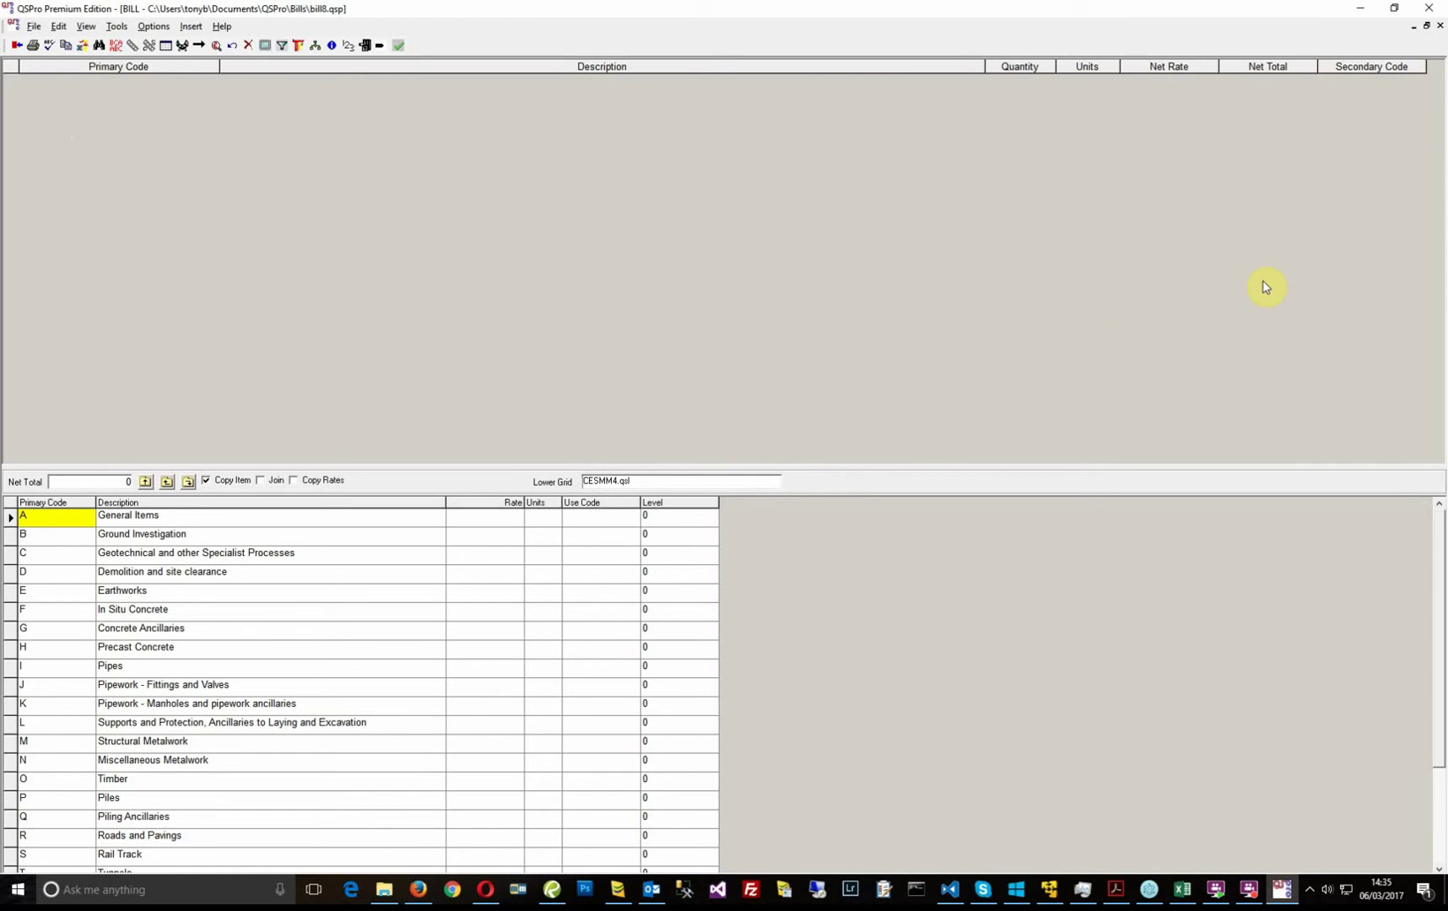
click(1377, 67)
drag(1379, 70, 224, 68)
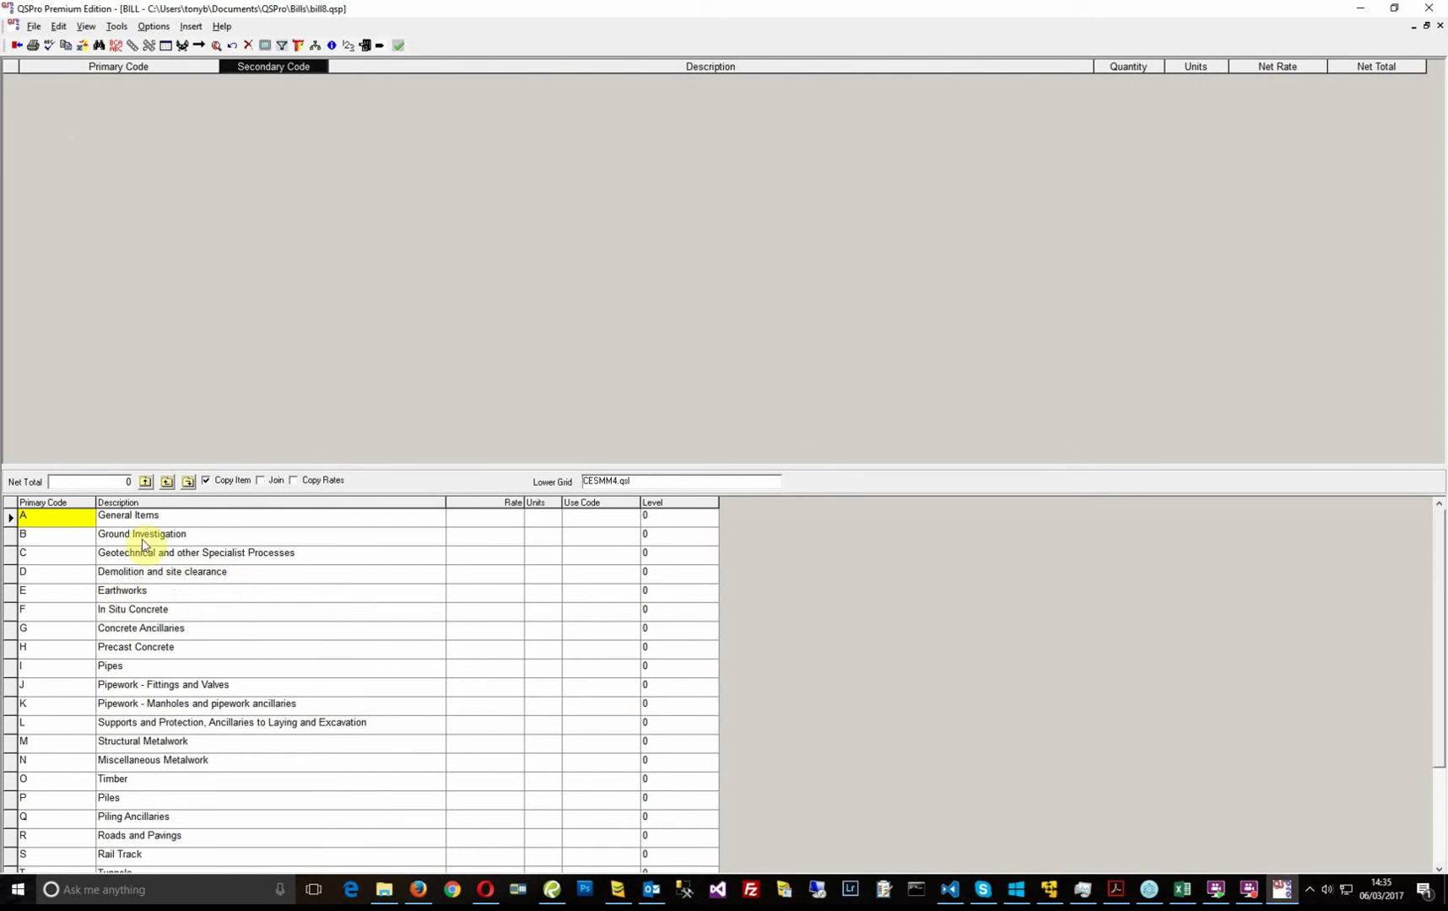
Add Earthworks, E3, E3.010 Topsoil and item E3.010.020 (0.25-0.5m, E312, m3) to the bill
double_click(117, 594)
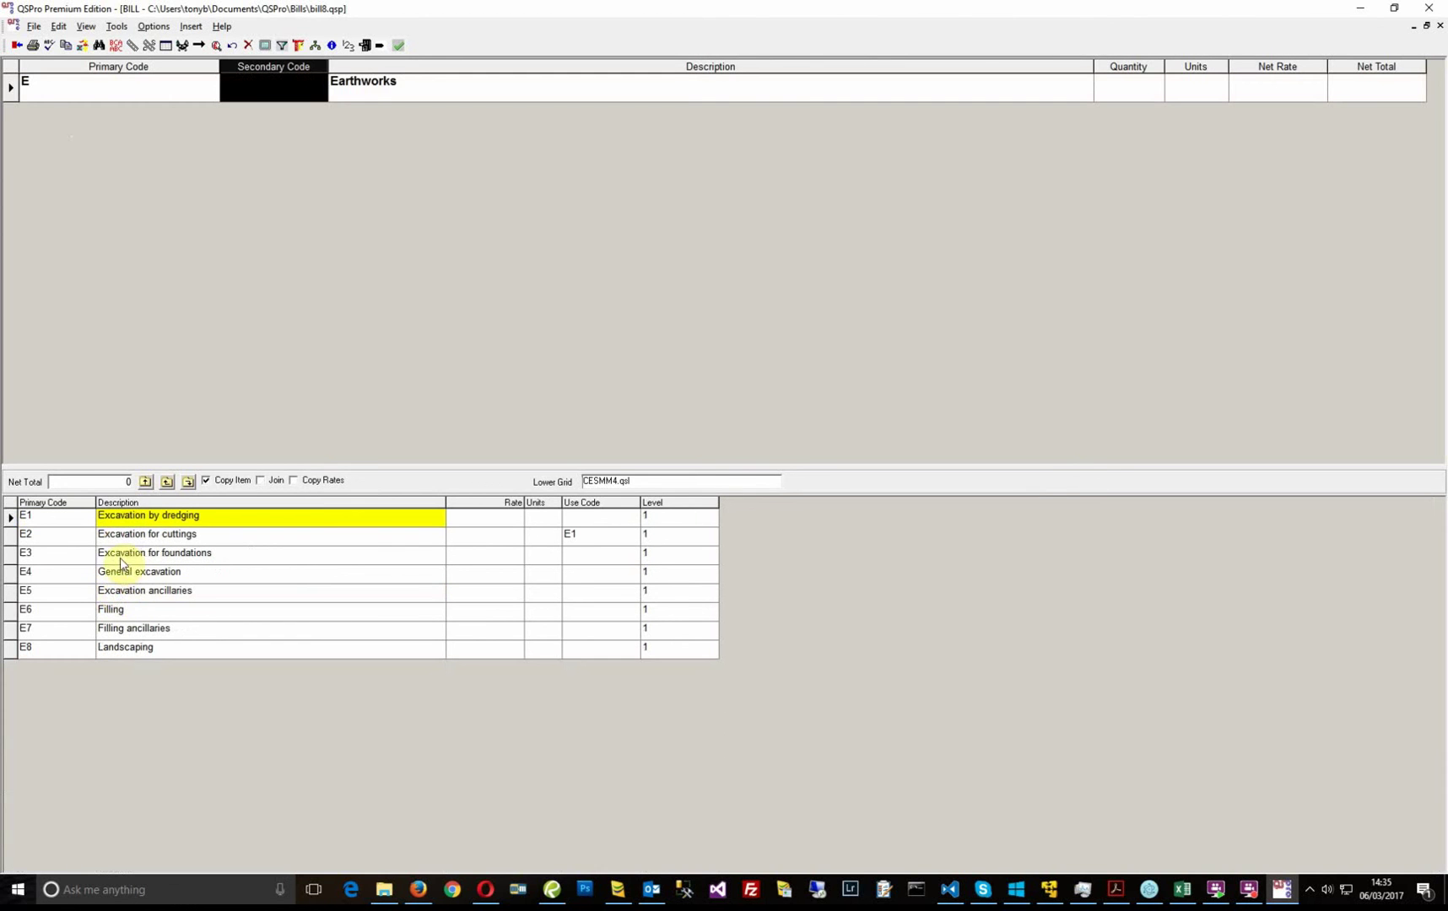
click(123, 557)
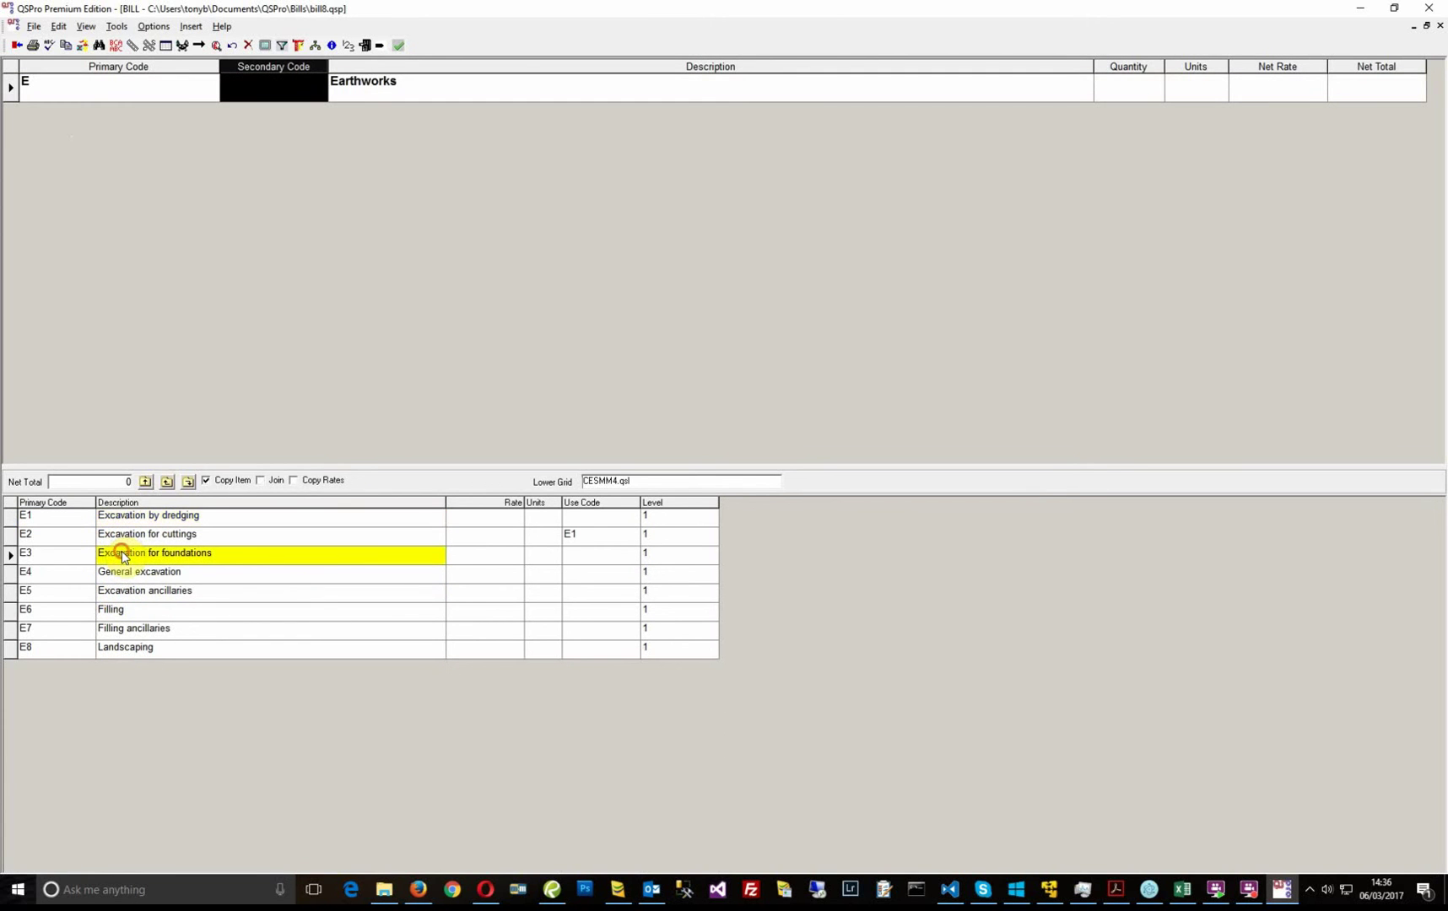
double_click(123, 557)
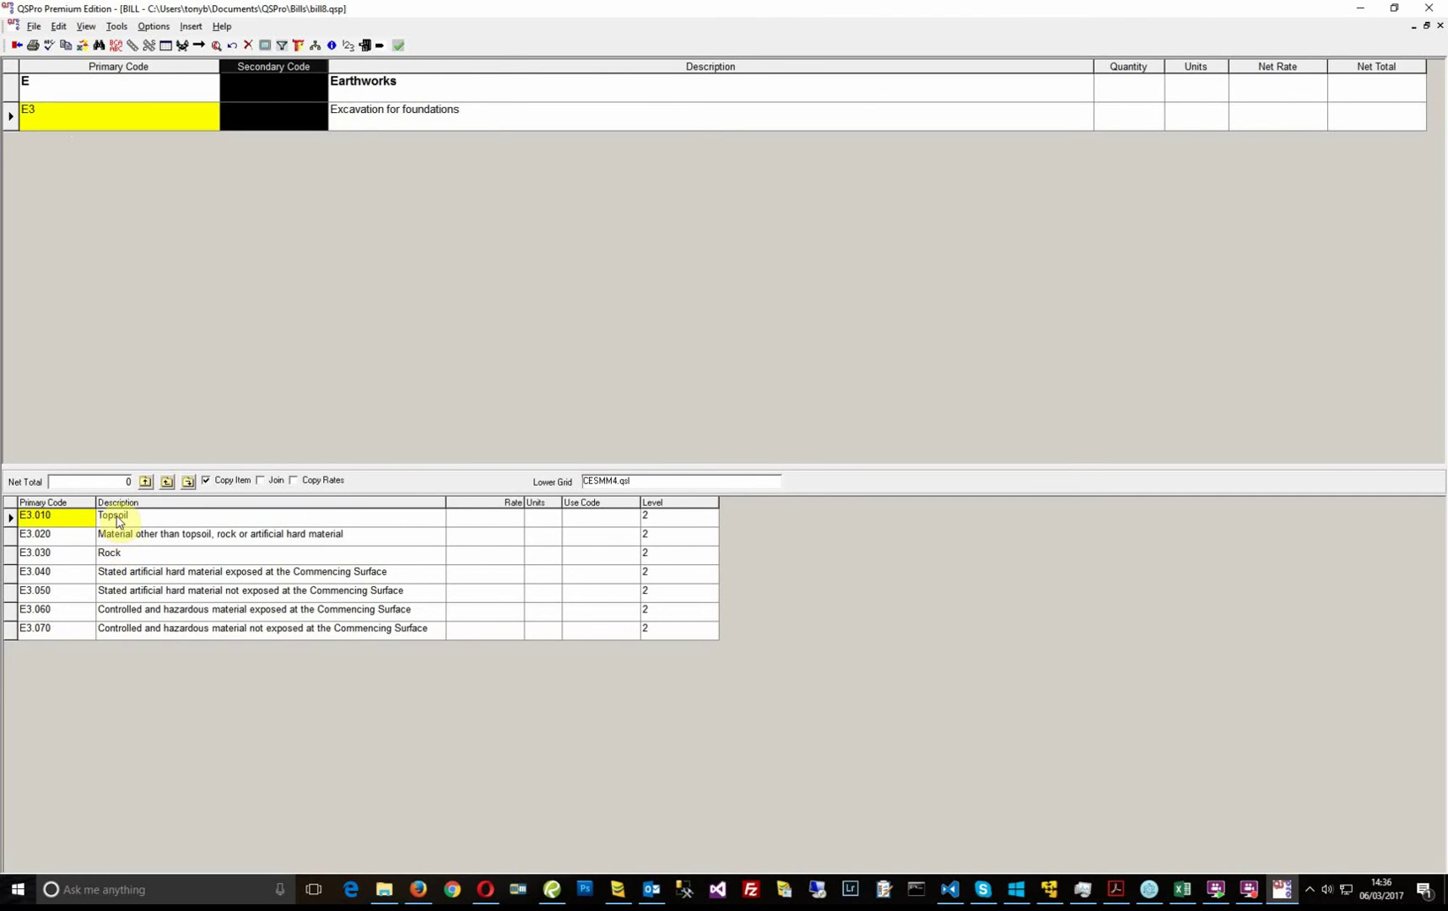
double_click(118, 522)
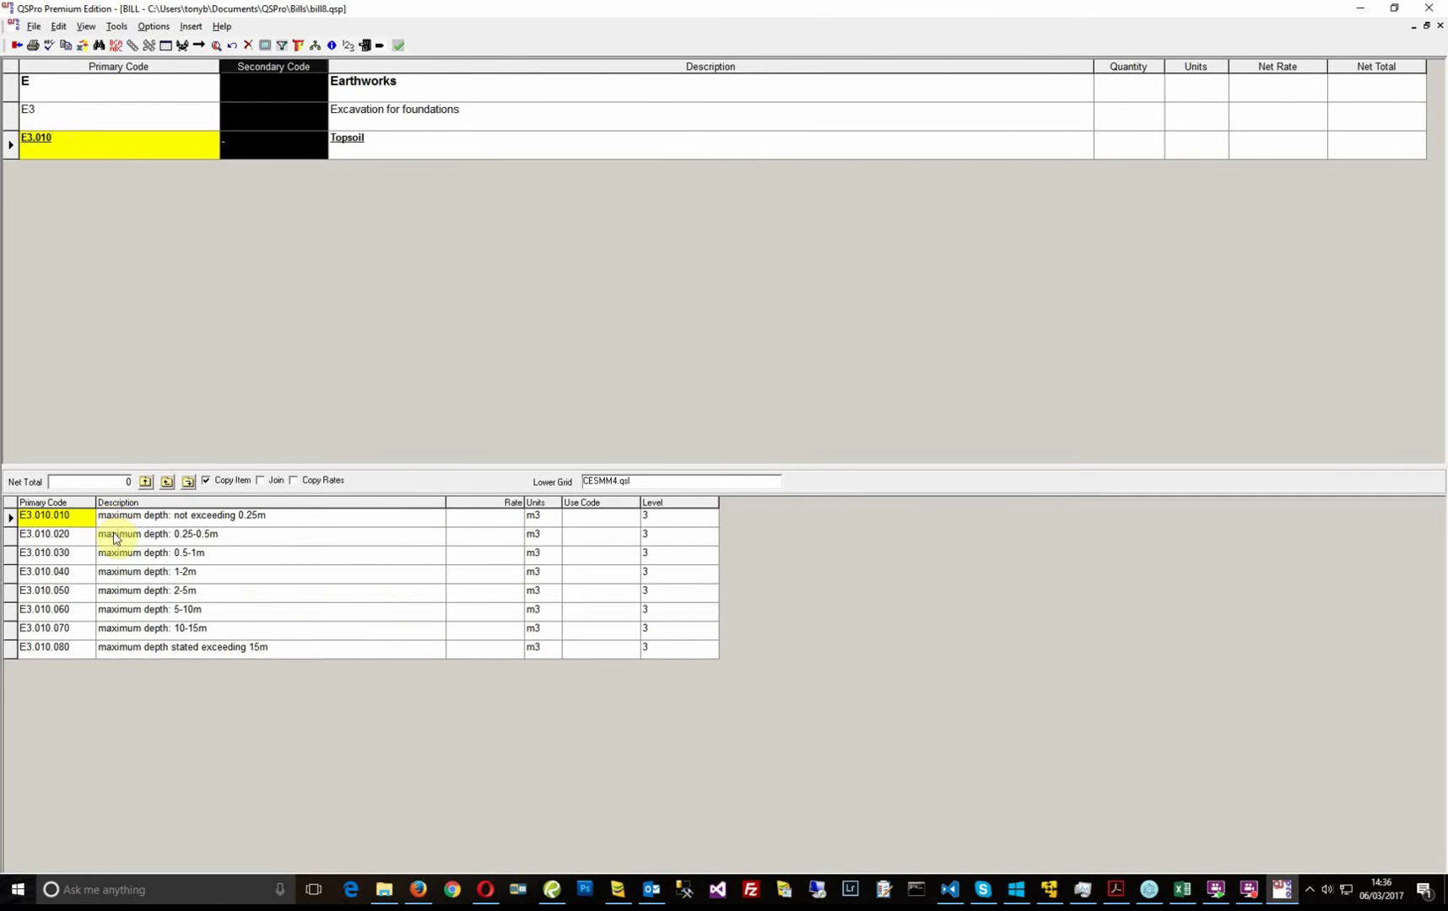
double_click(124, 537)
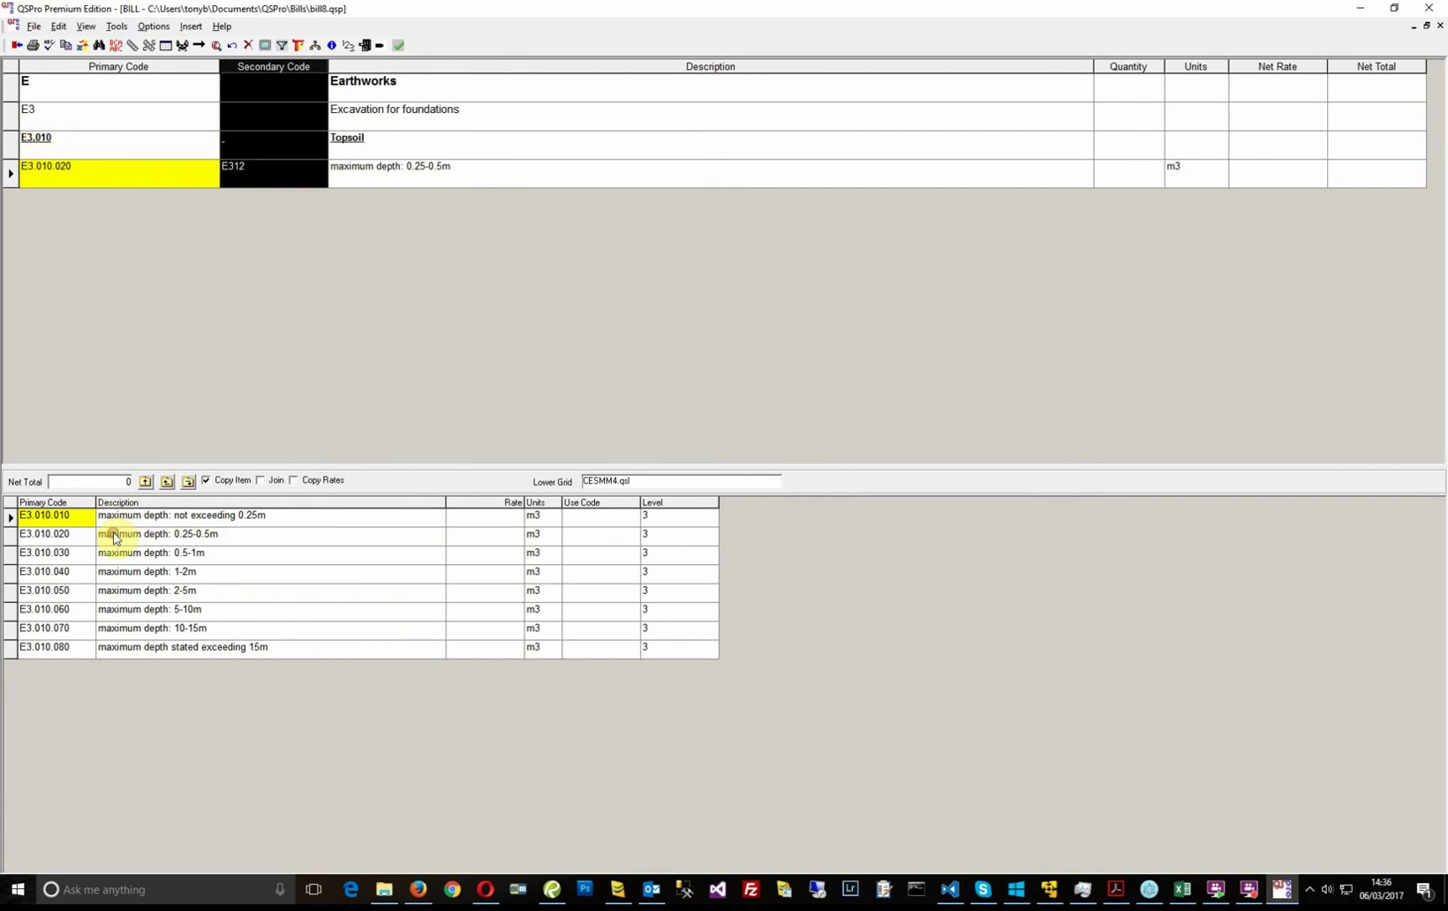
click(445, 175)
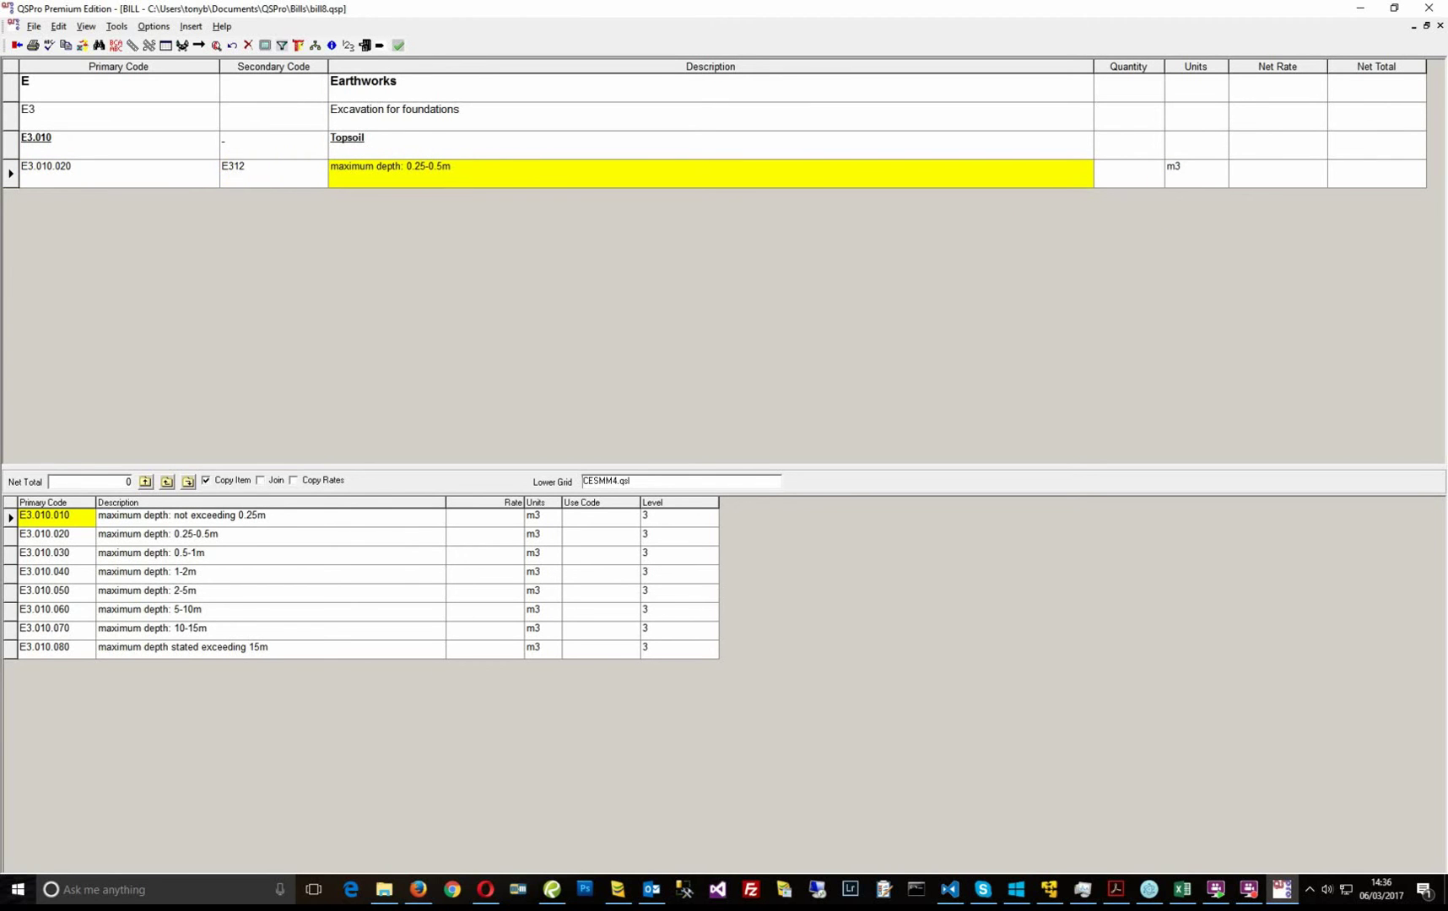
key(alt+Tab)
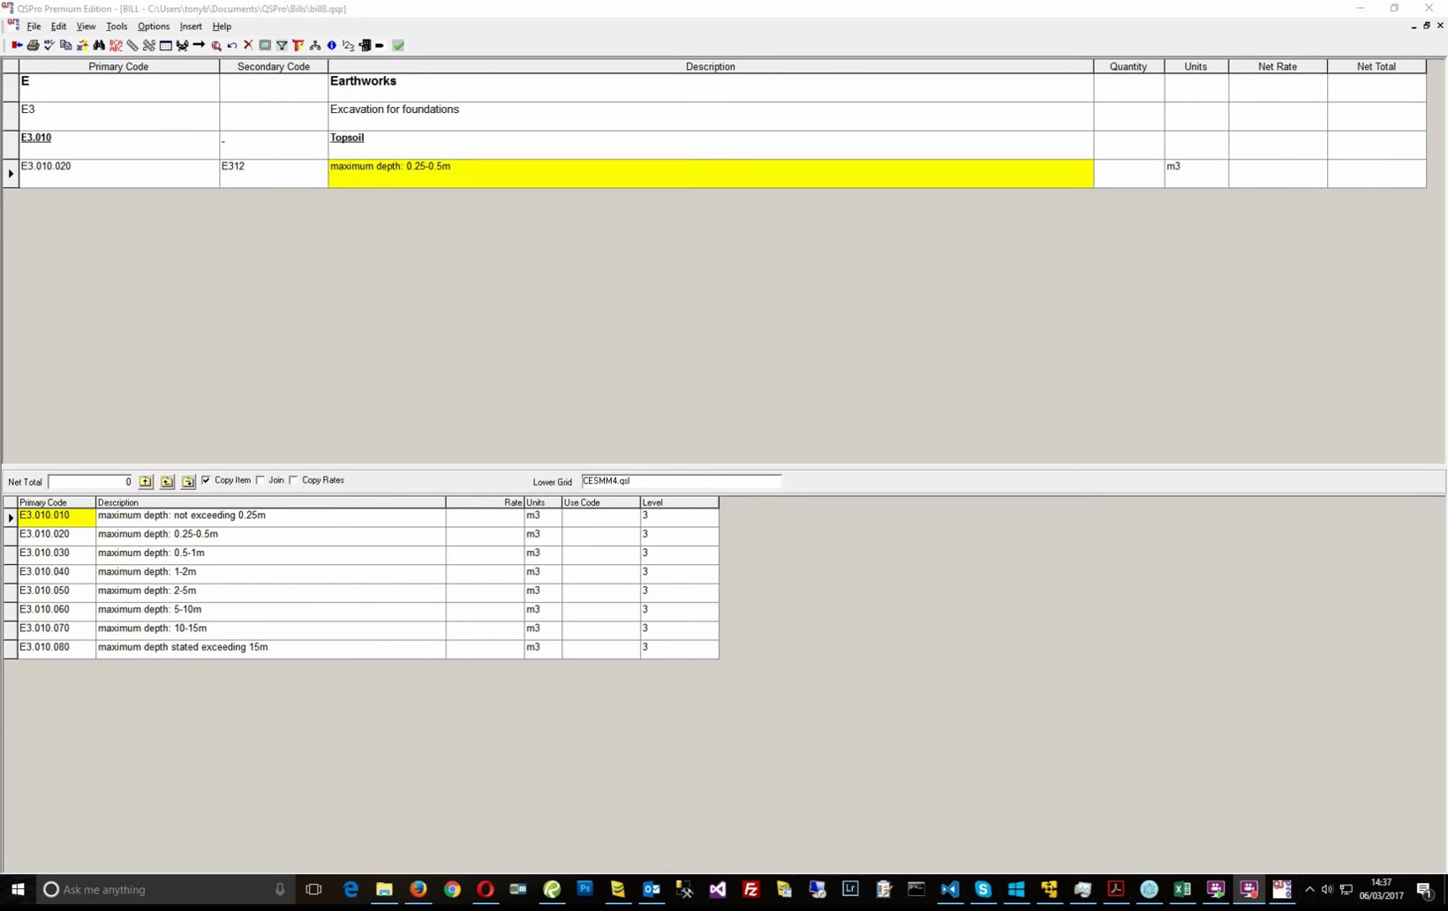
Enter a quantity of 25 for the topsoil item, accepting deletion of existing calculations
click(1125, 166)
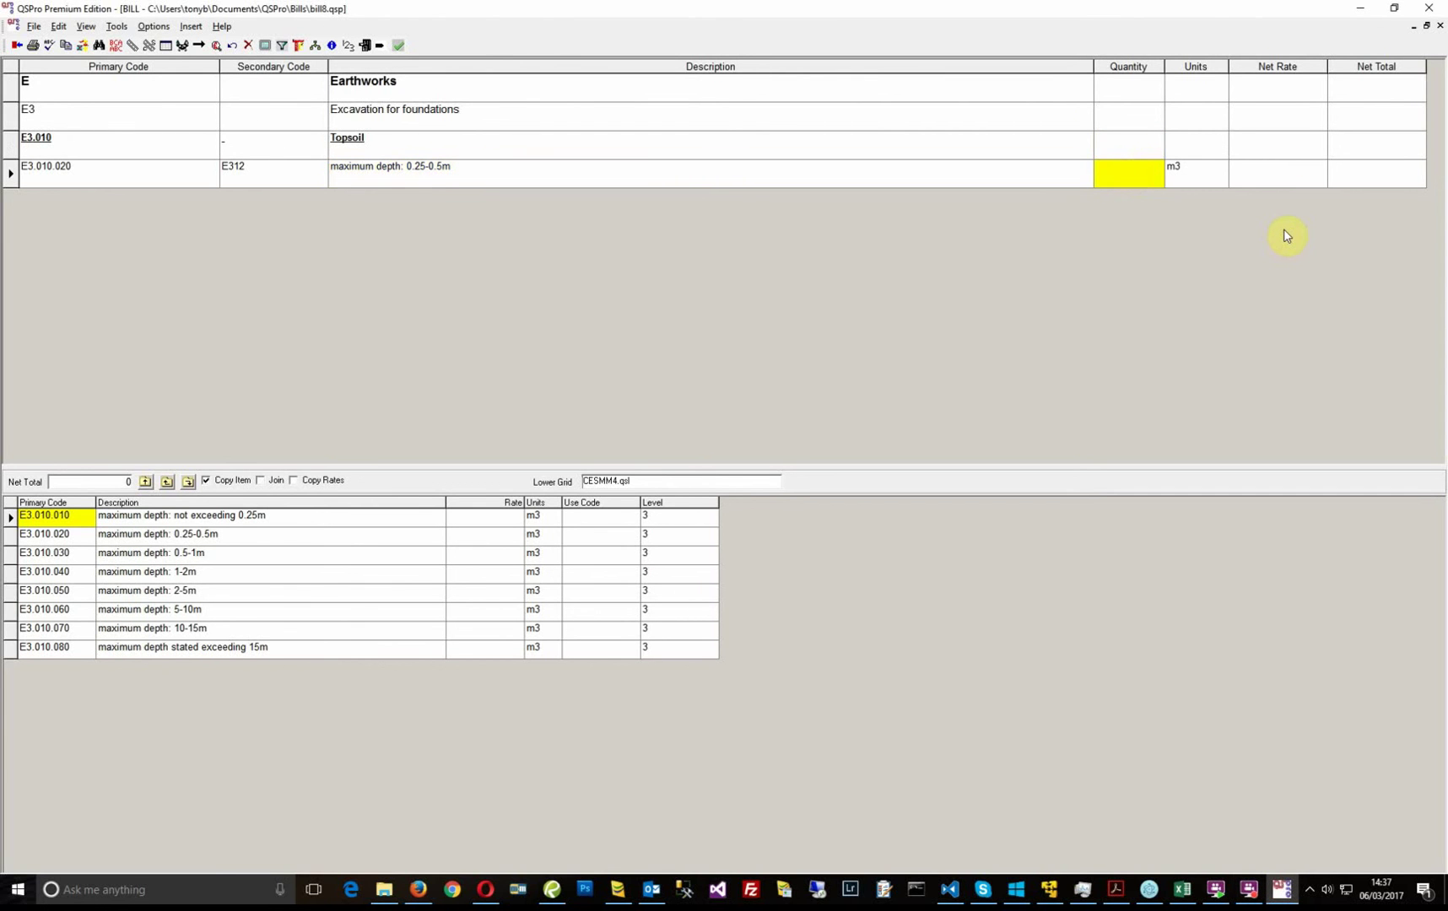
text(25)
key(Tab)
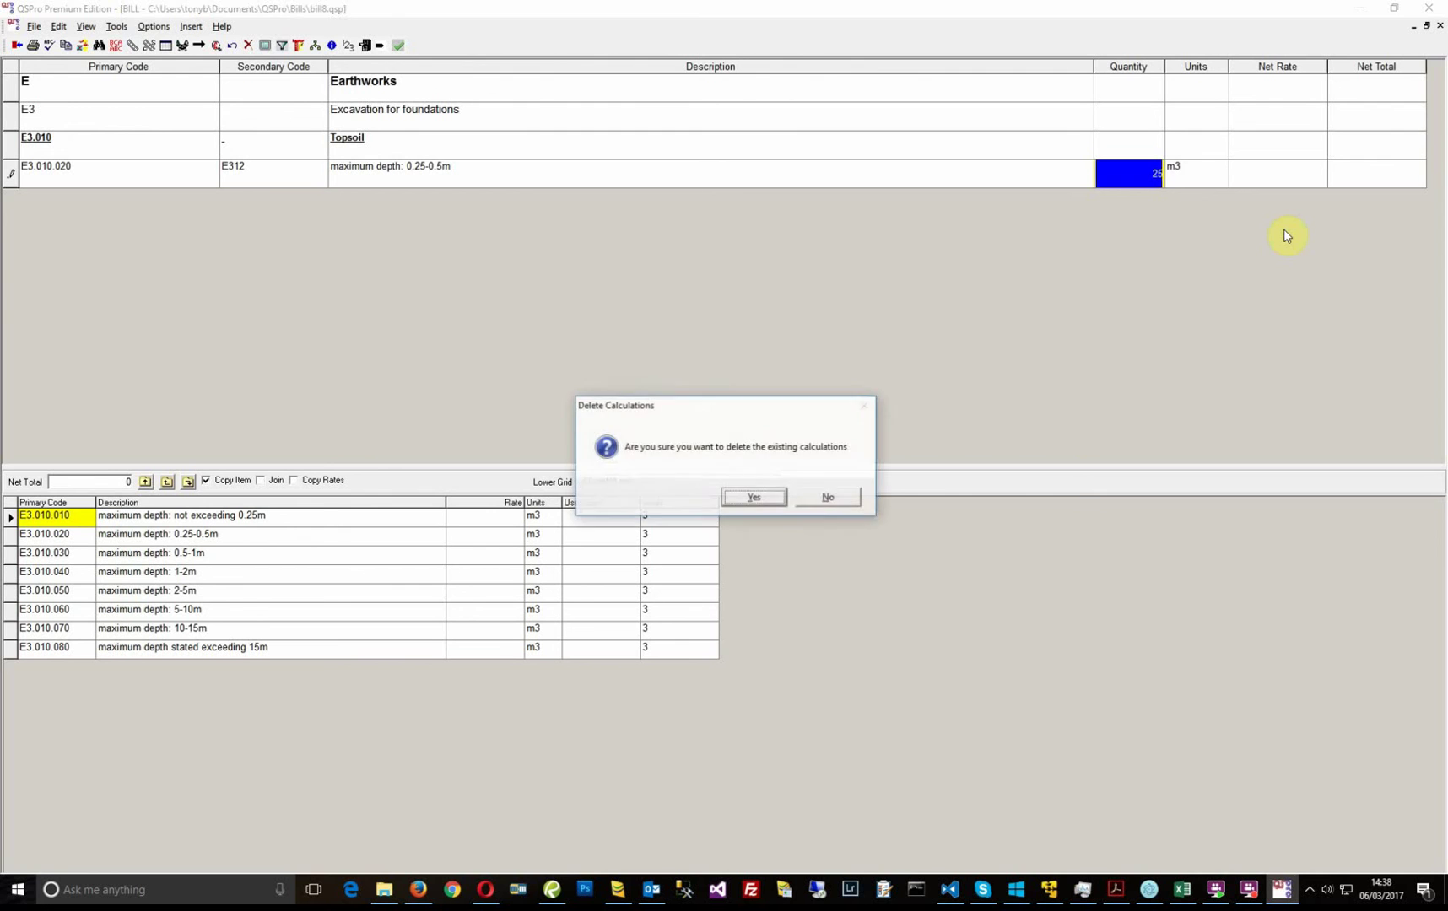
key(Return)
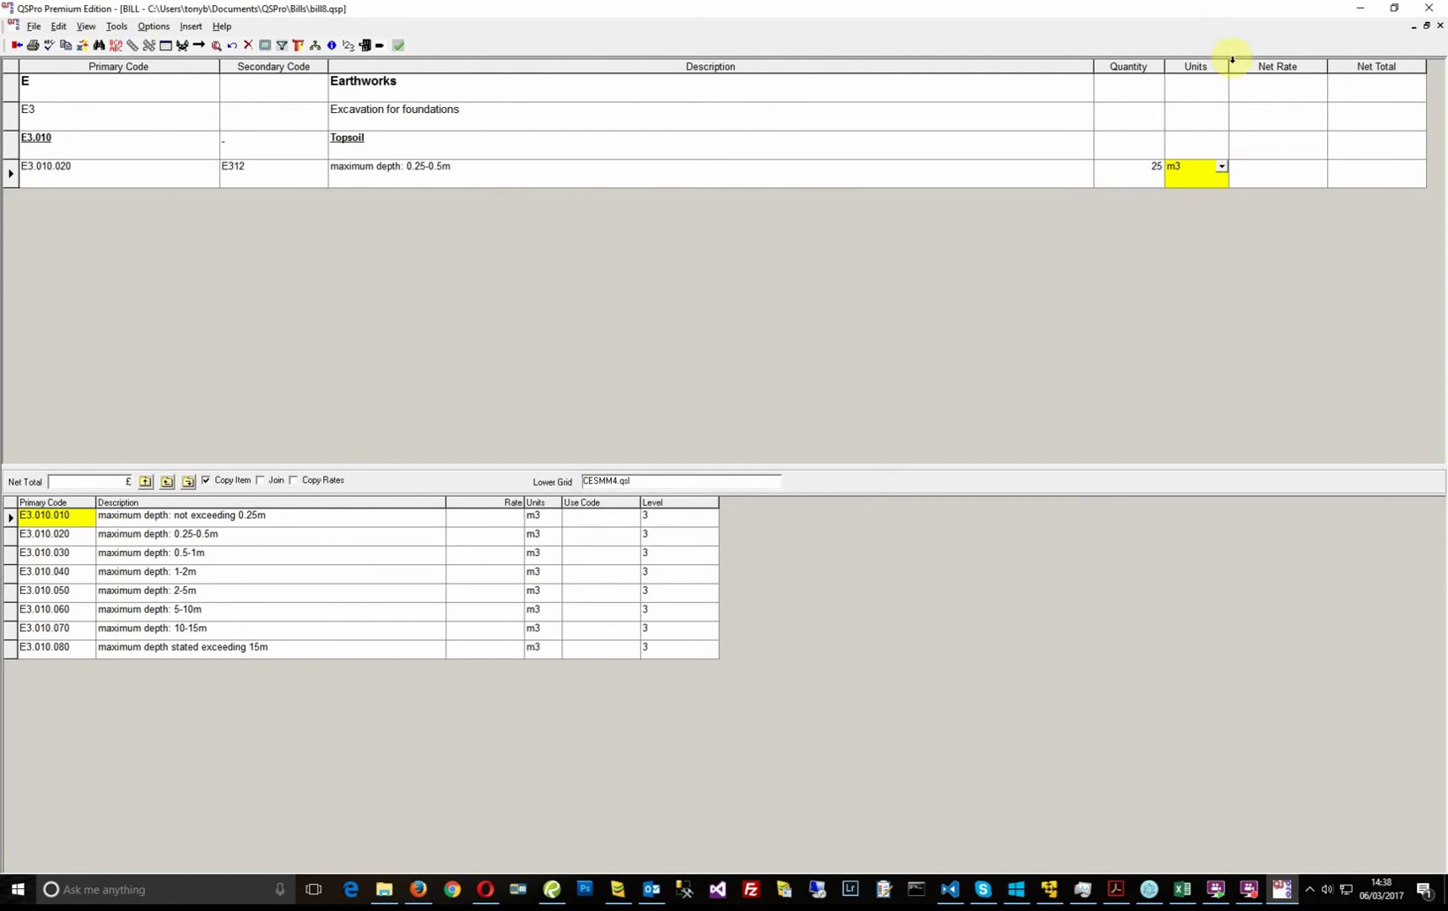
Dimension the quantity as 1 × 2.50 × 3.20 × 45.00, returning 360 m3 to the bill
double_click(1148, 173)
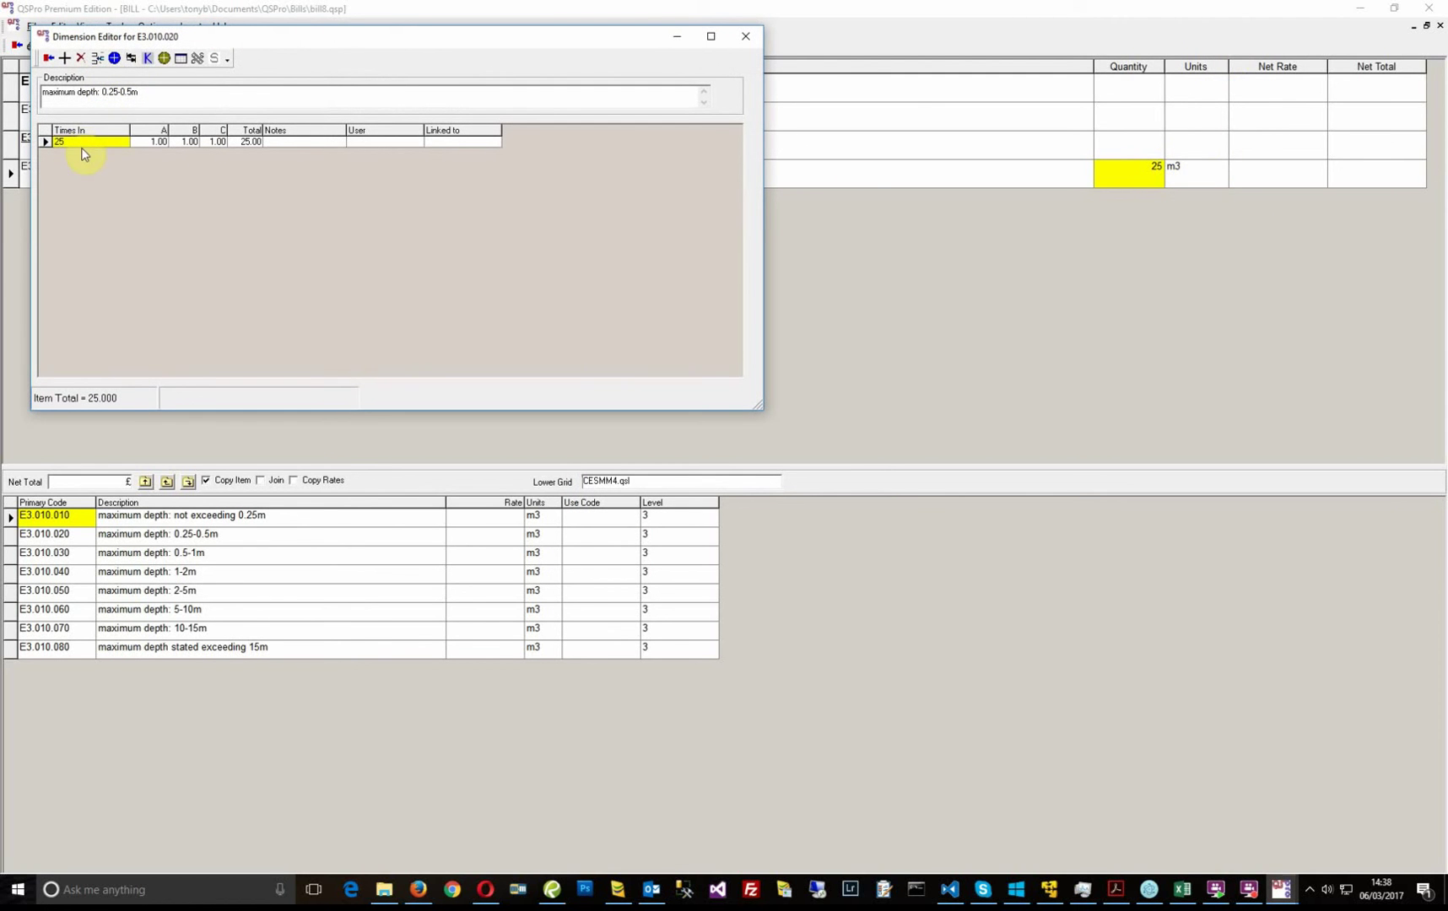
text(1)
key(Tab)
text(2.5)
key(Tab)
text(3.2)
key(Tab)
text(45)
key(Tab)
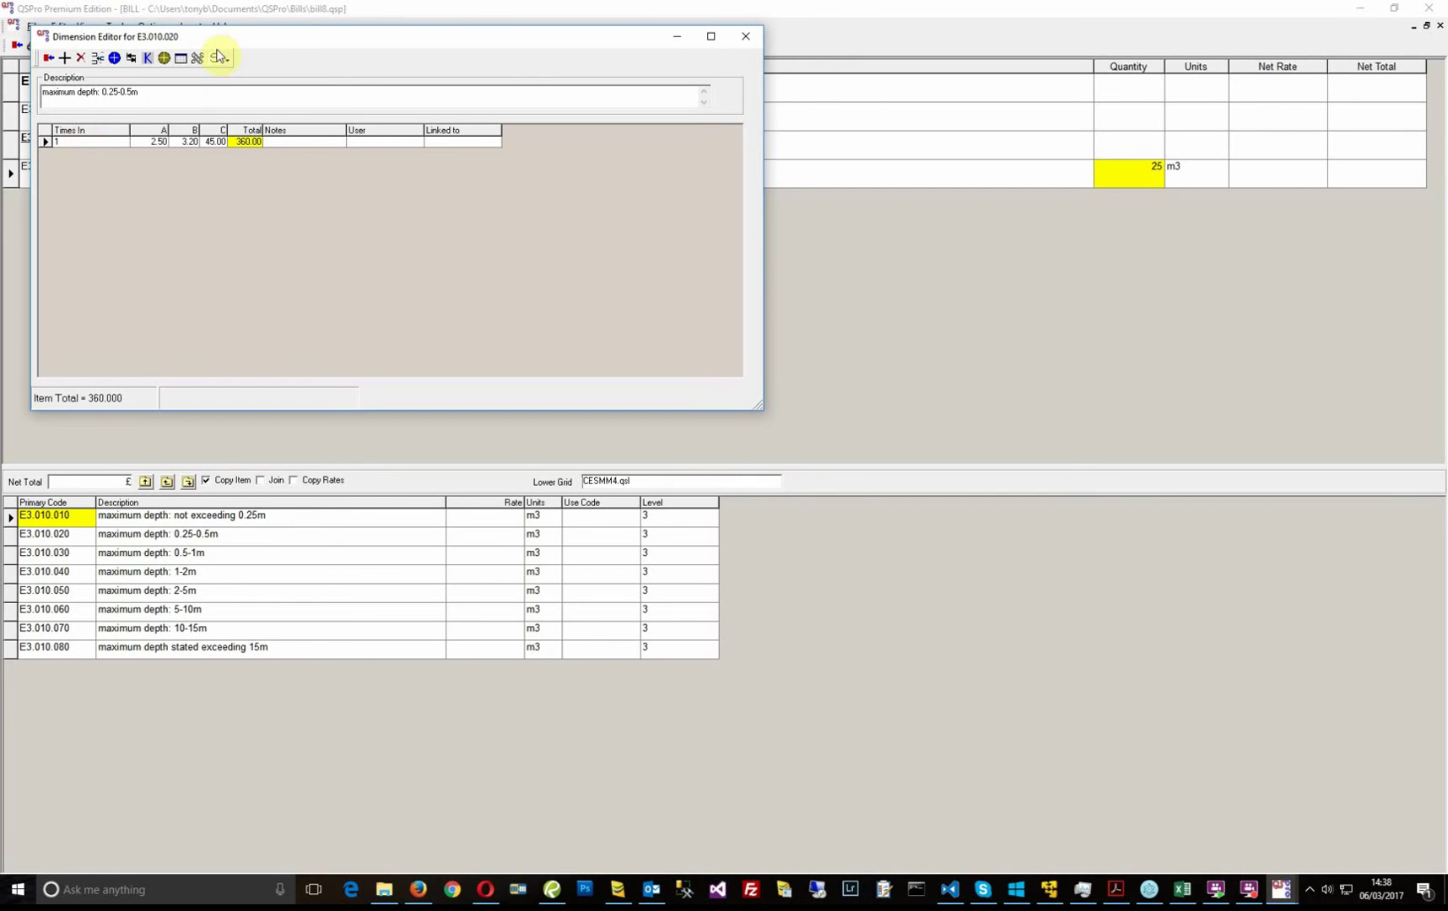
click(48, 58)
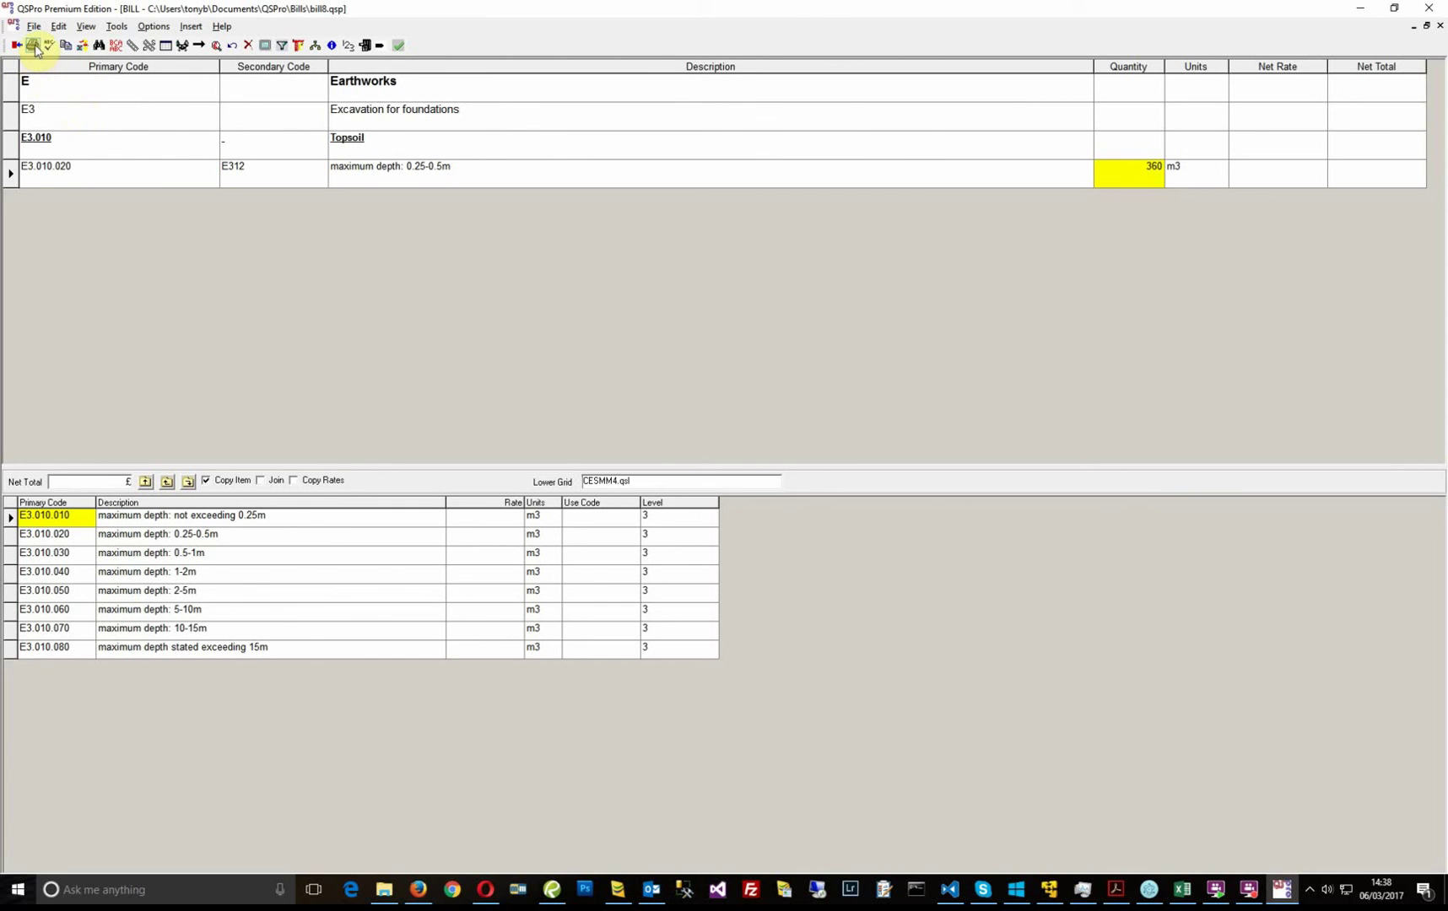
Set the report to use the Box1-CESMM.qst template with the CESMM report style
click(33, 46)
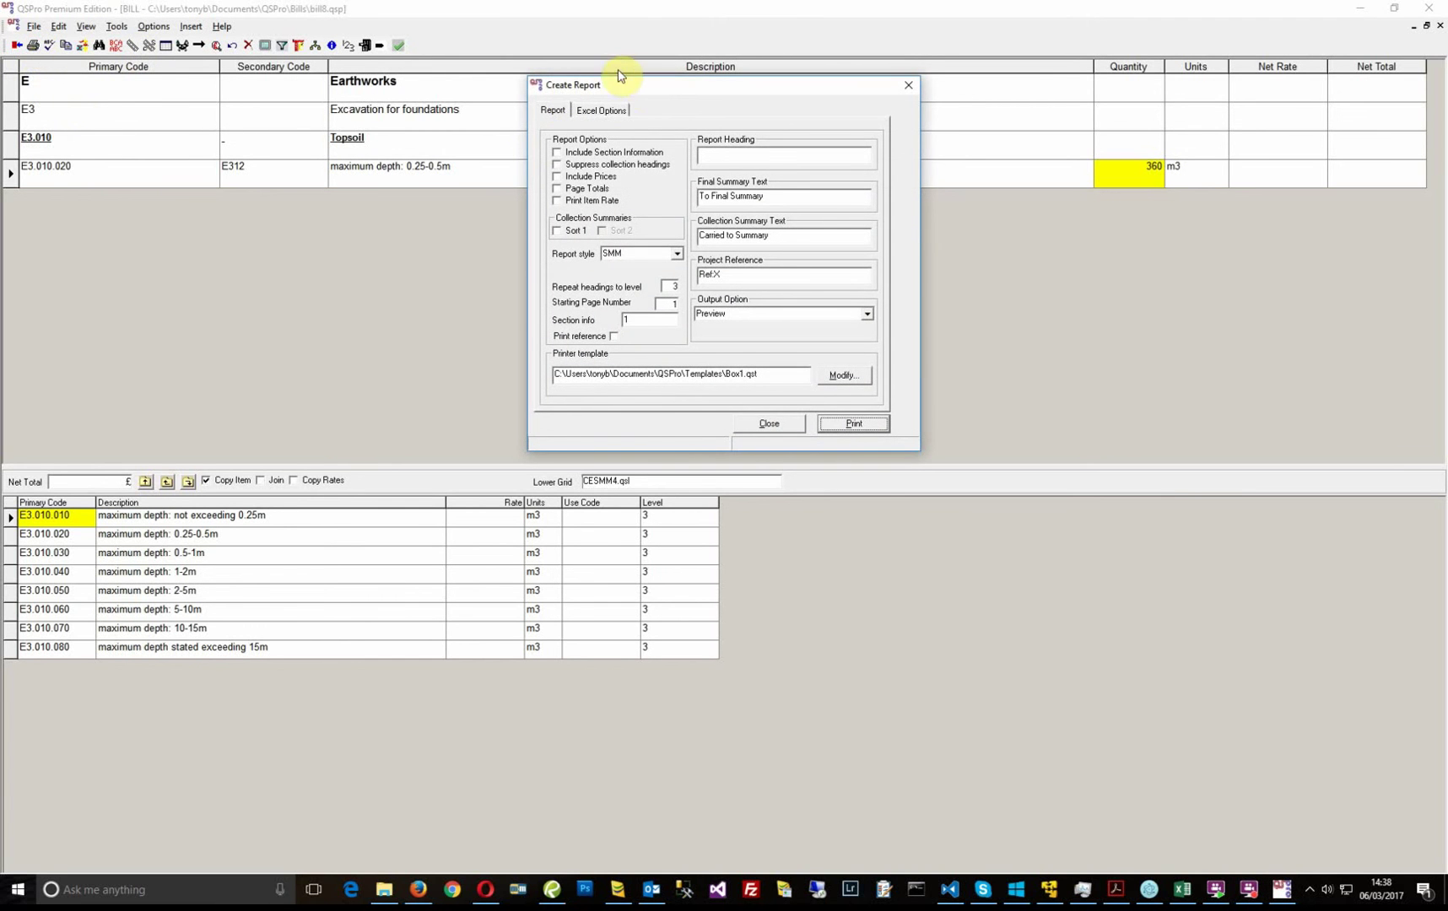
drag(641, 85, 542, 95)
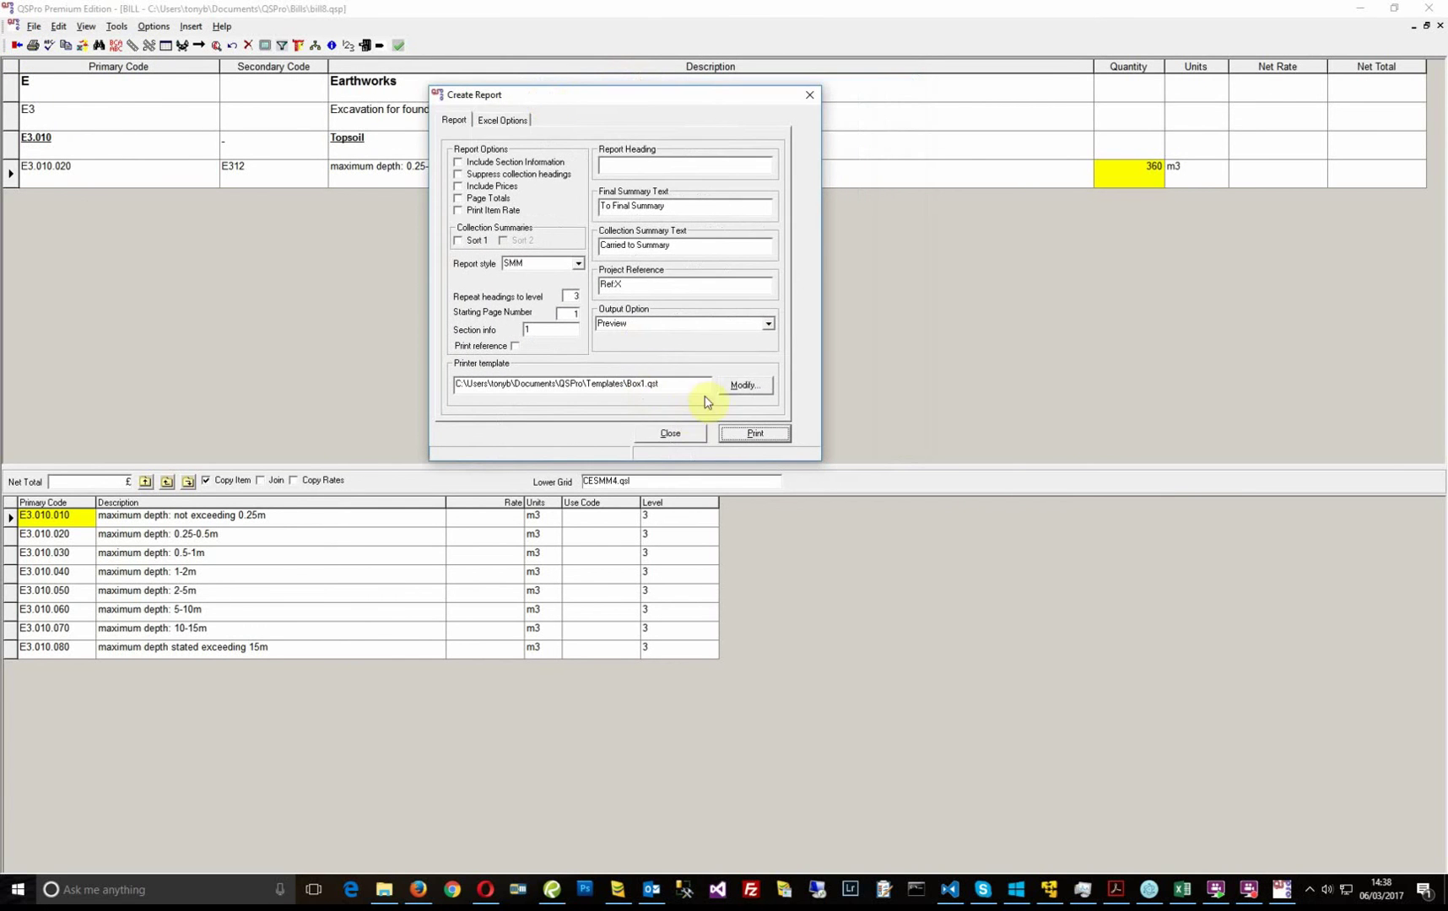
click(743, 385)
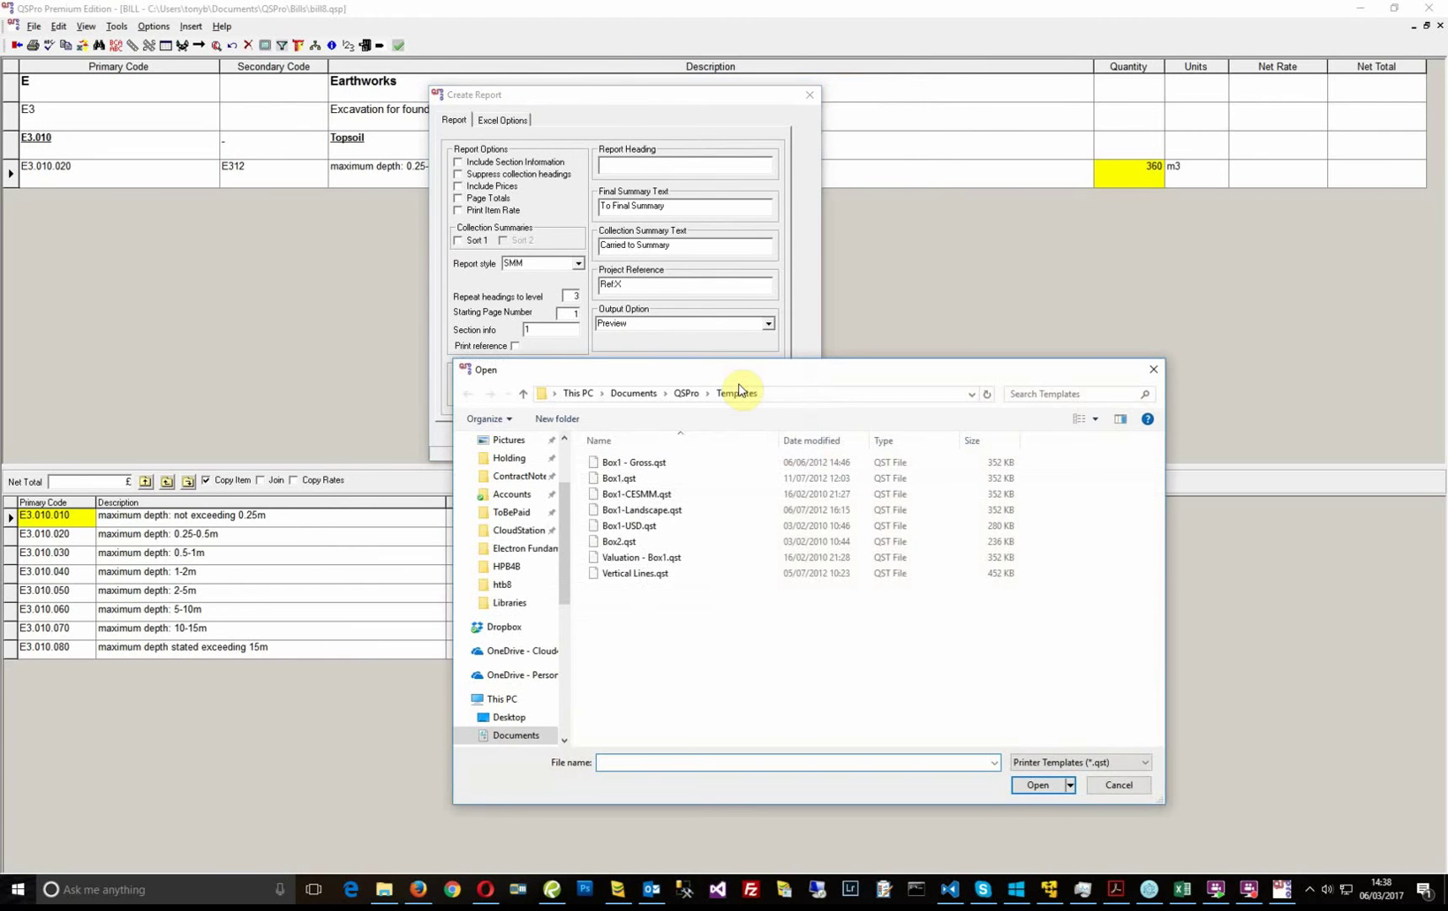
click(623, 497)
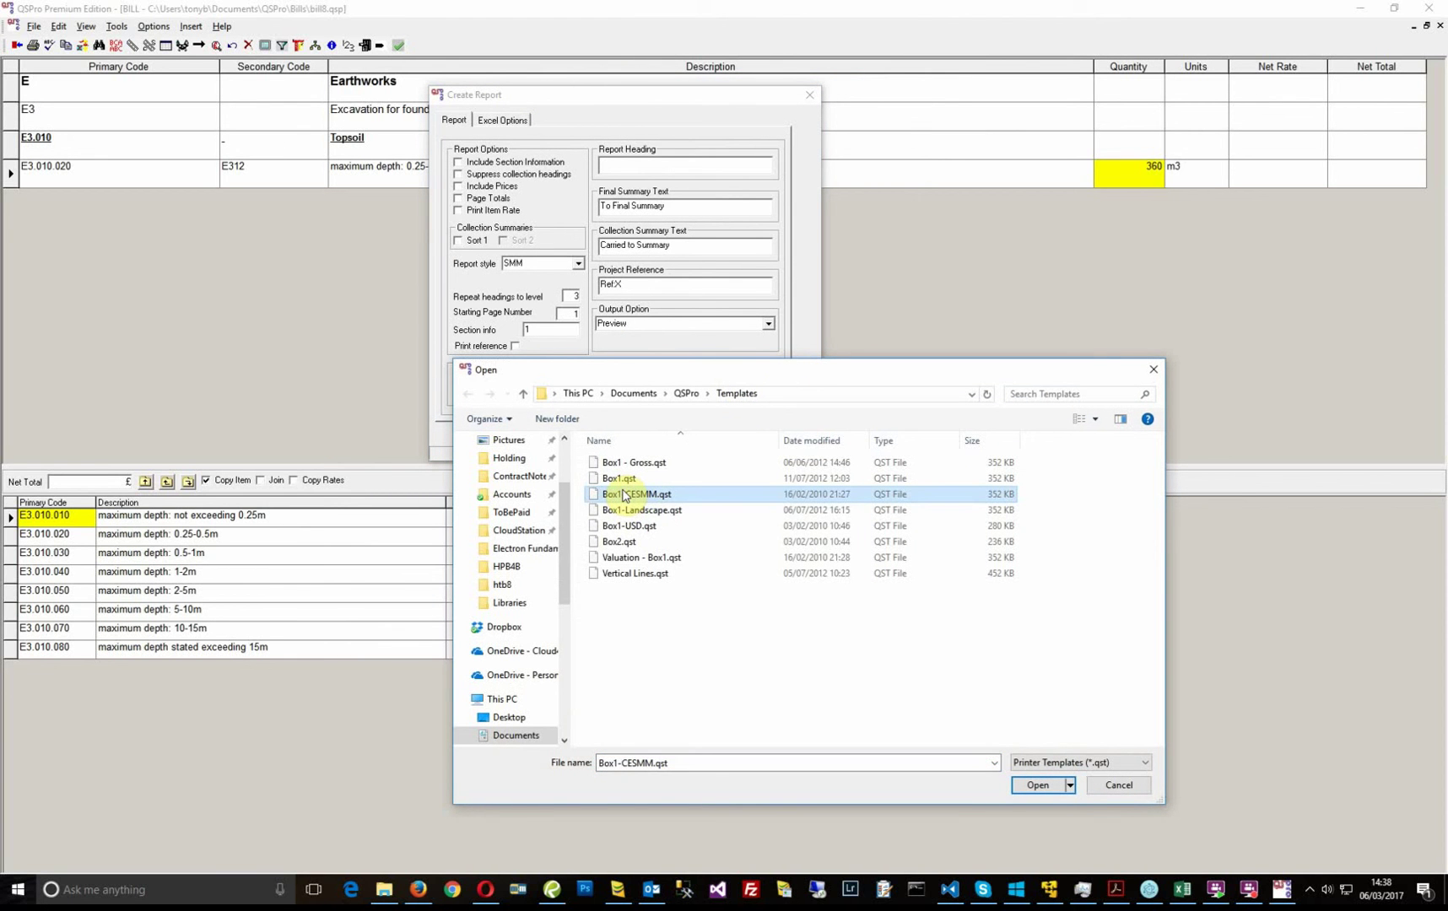
click(1021, 787)
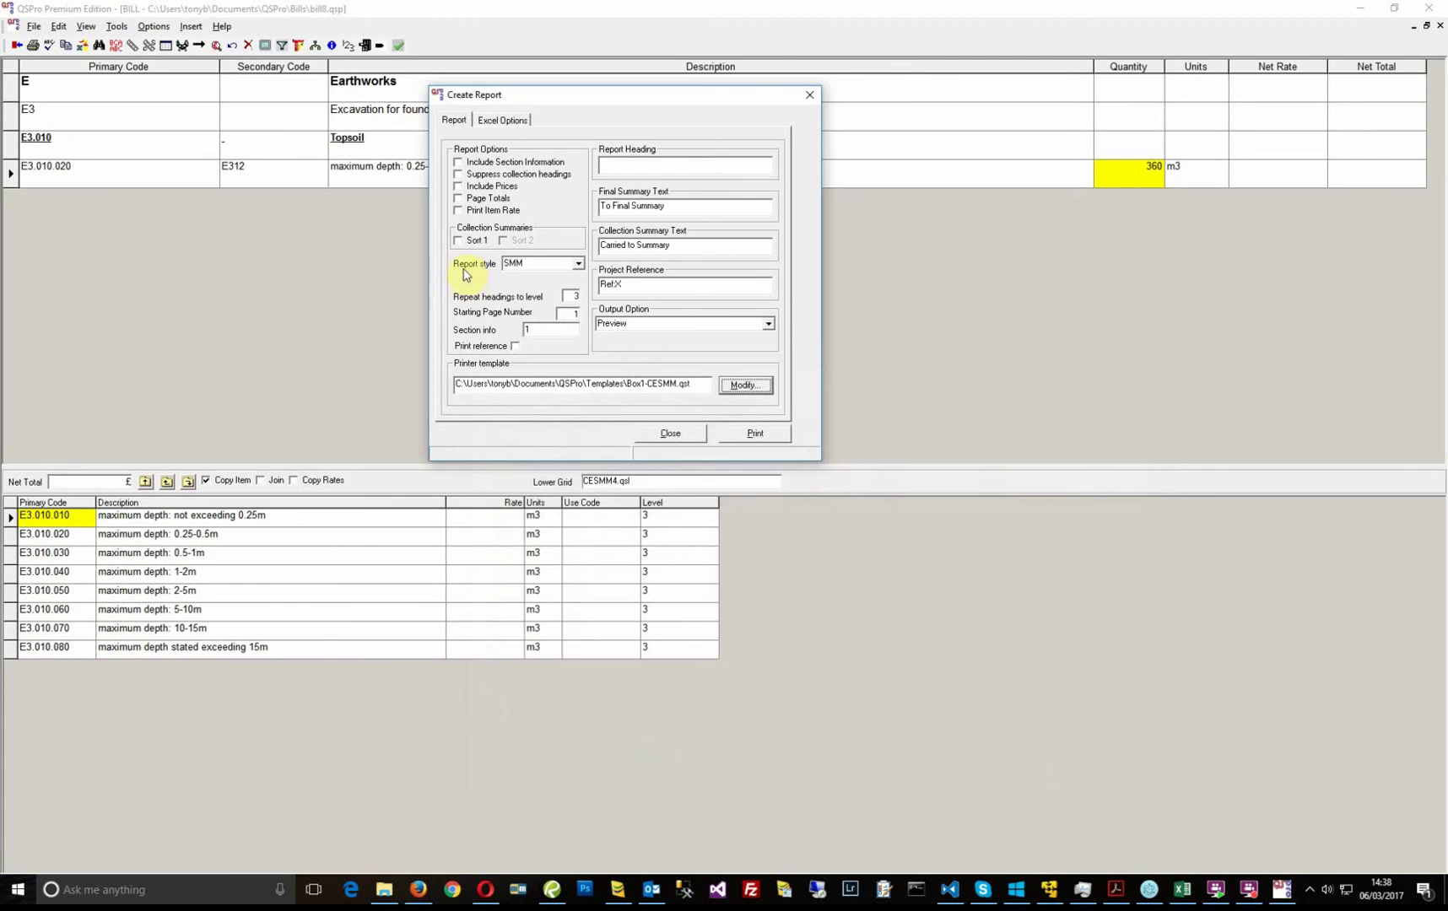
click(580, 263)
click(518, 279)
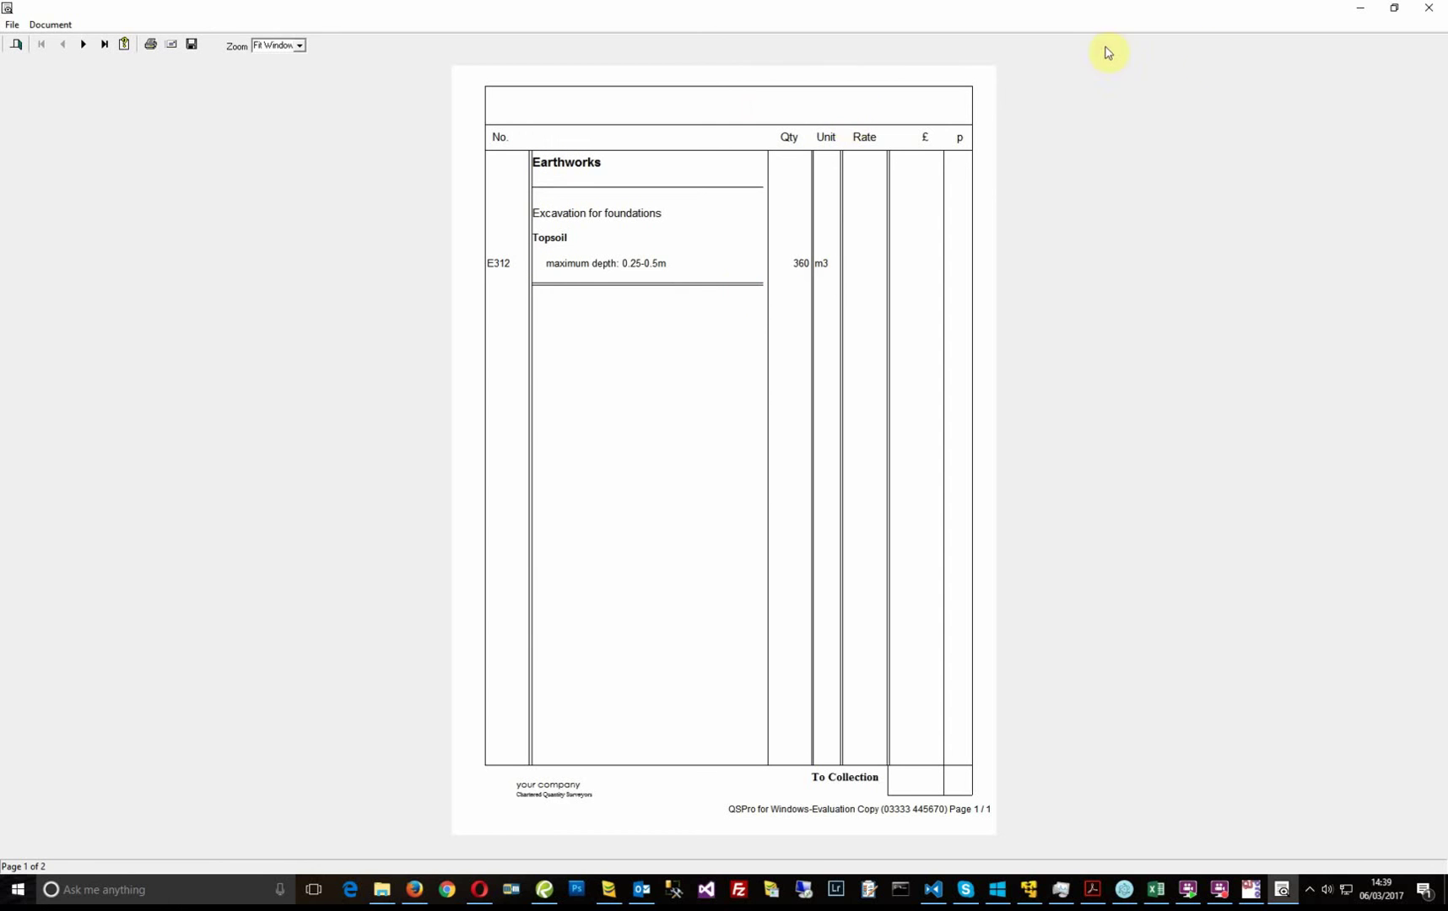
Close the CESMM bill print preview showing E312 topsoil at 360 m3
click(1428, 8)
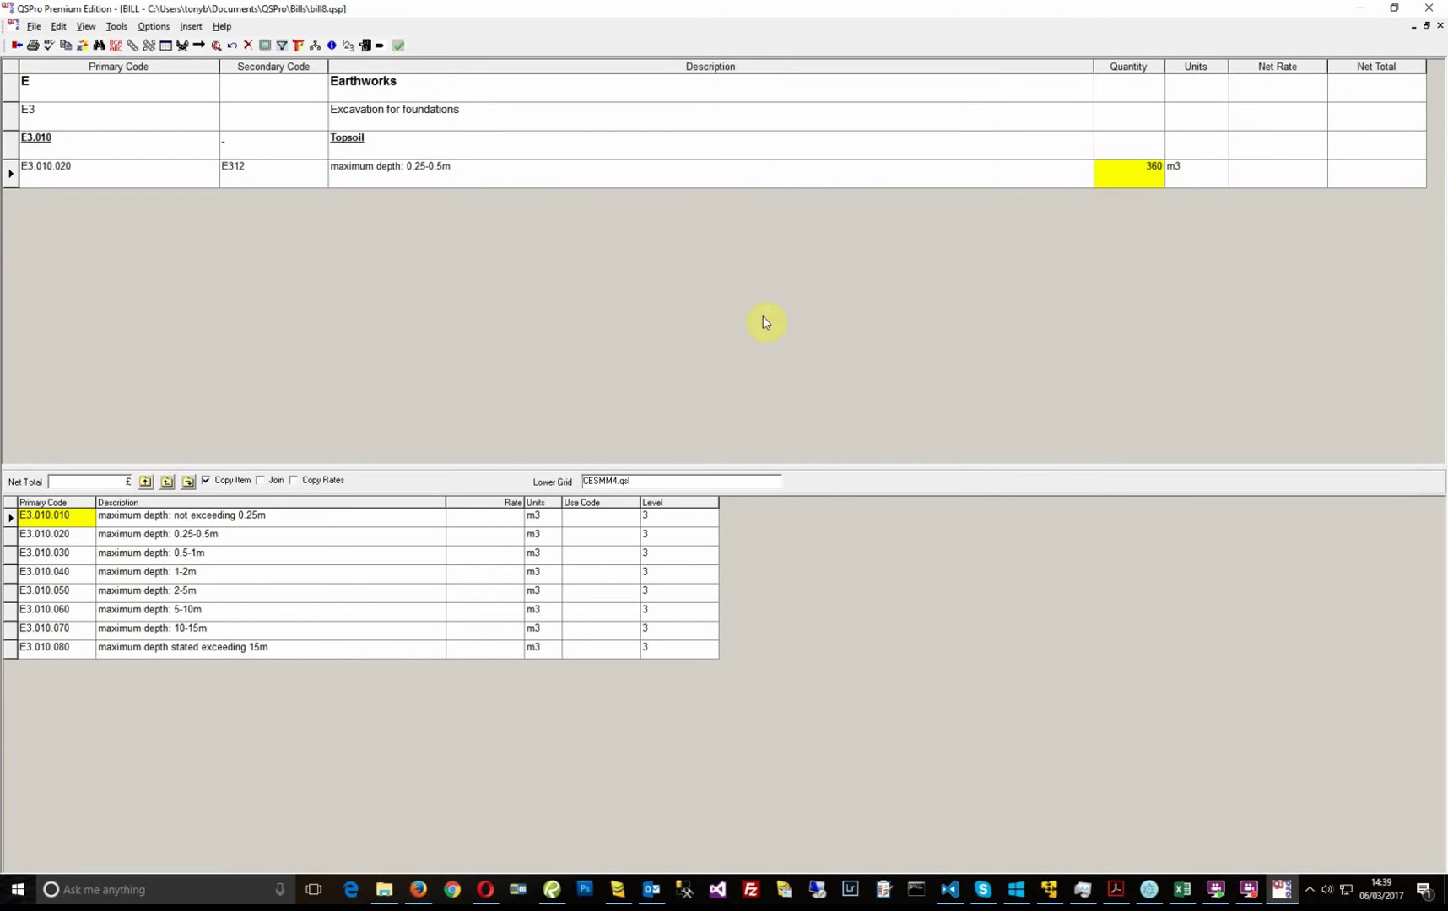